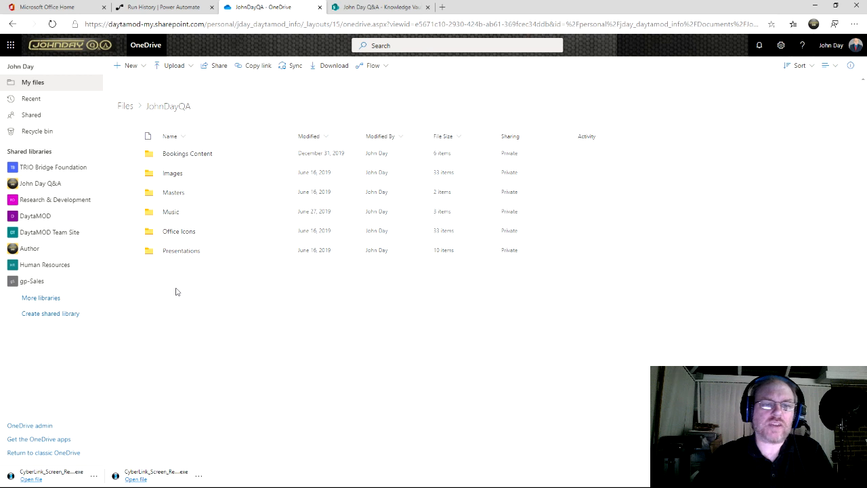
# Step: Switch to the John Day Q&A - Knowledge Vault library and view its two PDF documents
pyautogui.click(366, 11)
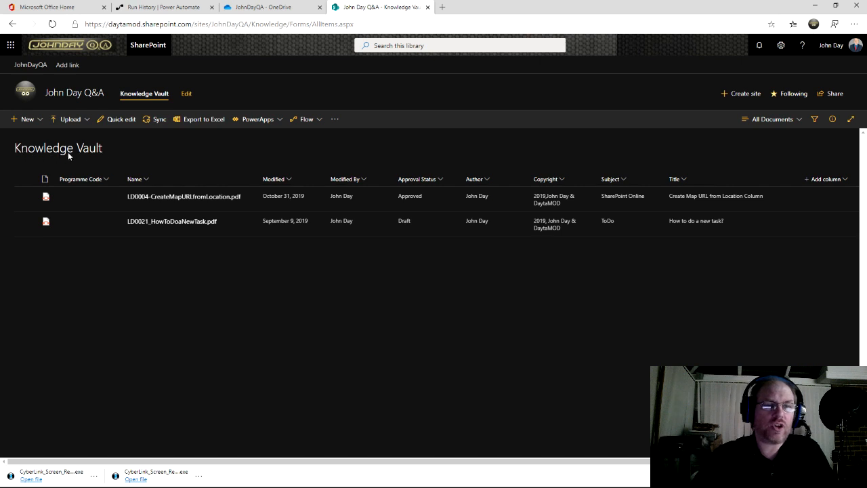
# Step: From My flows, start creating a new flow from a template
pyautogui.click(173, 8)
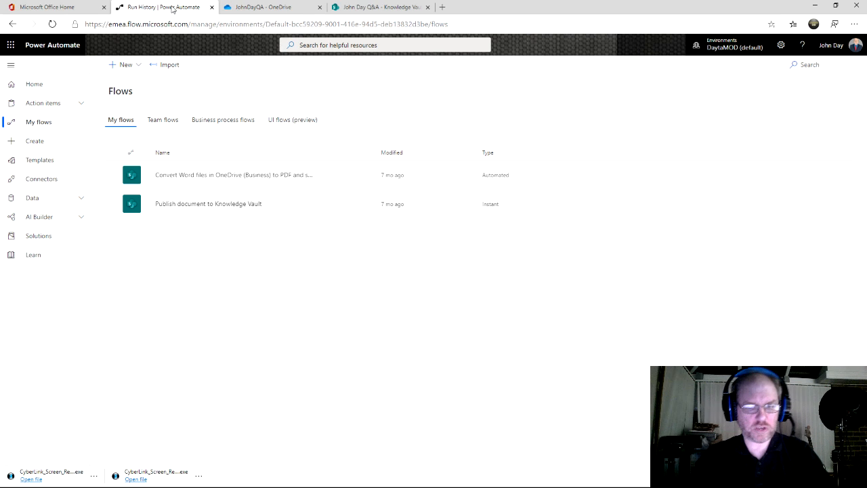
pyautogui.click(139, 66)
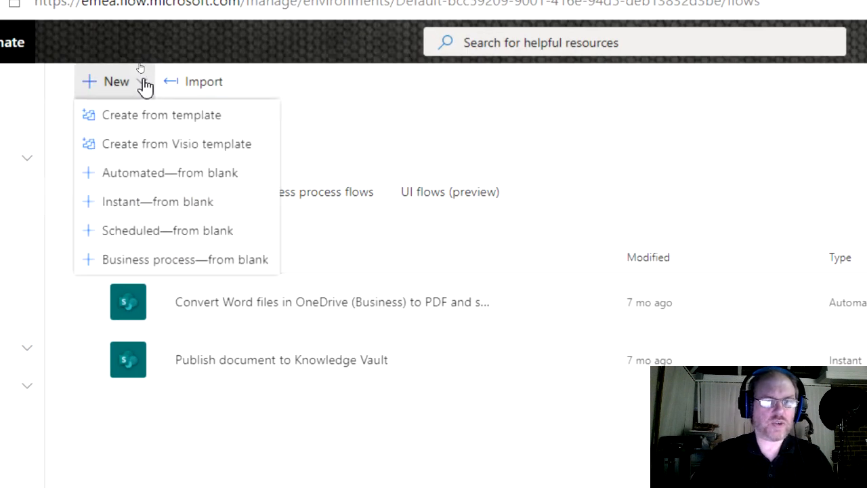
pyautogui.click(169, 117)
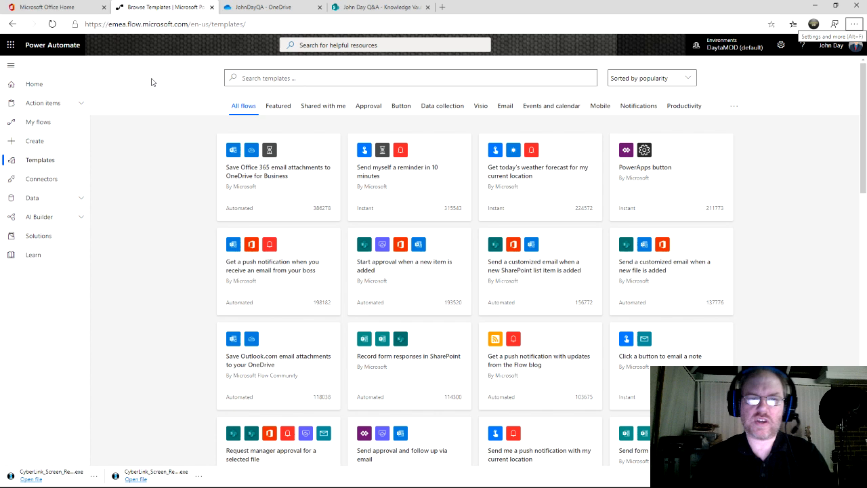
# Step: Search the template gallery for 'OneDrive for busineess SharePoint' to find the move-file template
pyautogui.click(270, 82)
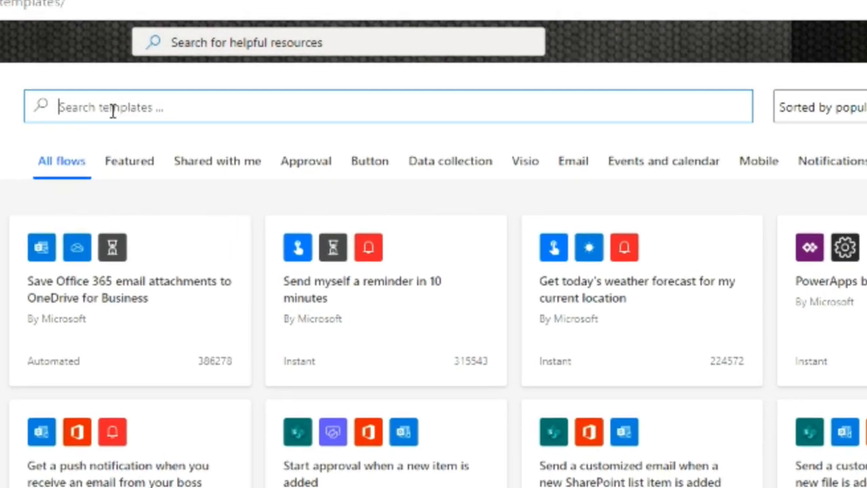
pyautogui.write('OneDrive')
pyautogui.press('Return')
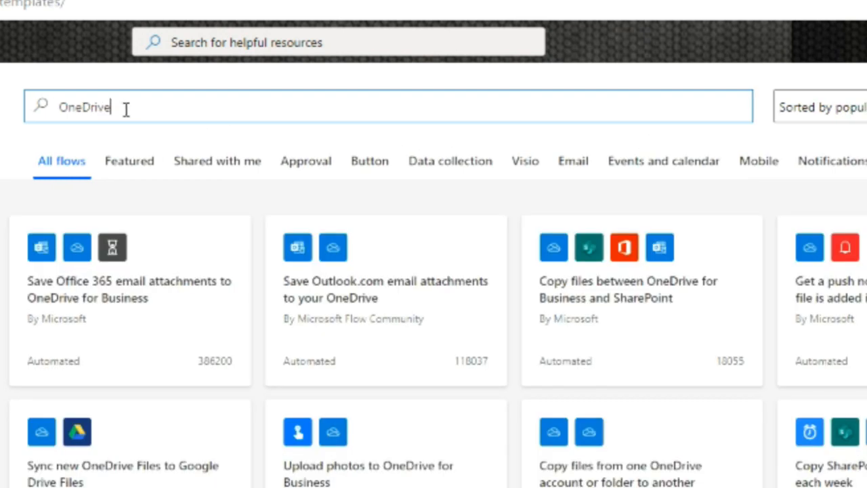
pyautogui.write('for busineess')
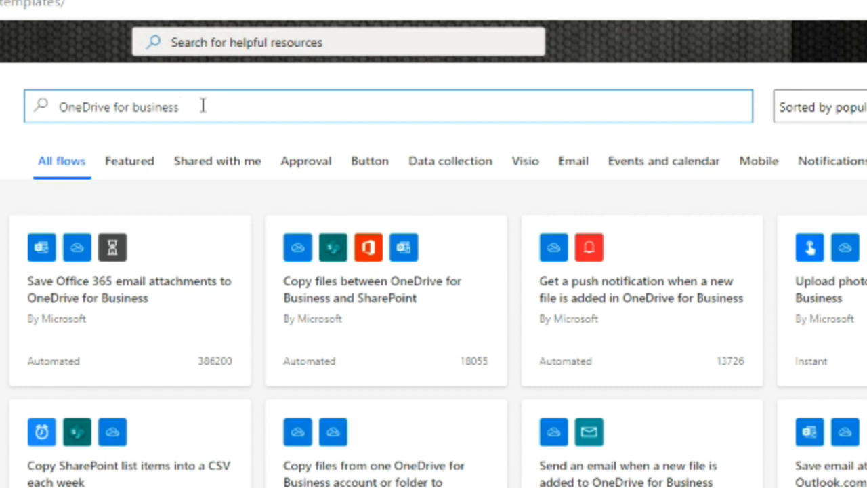
pyautogui.write('SharePoint')
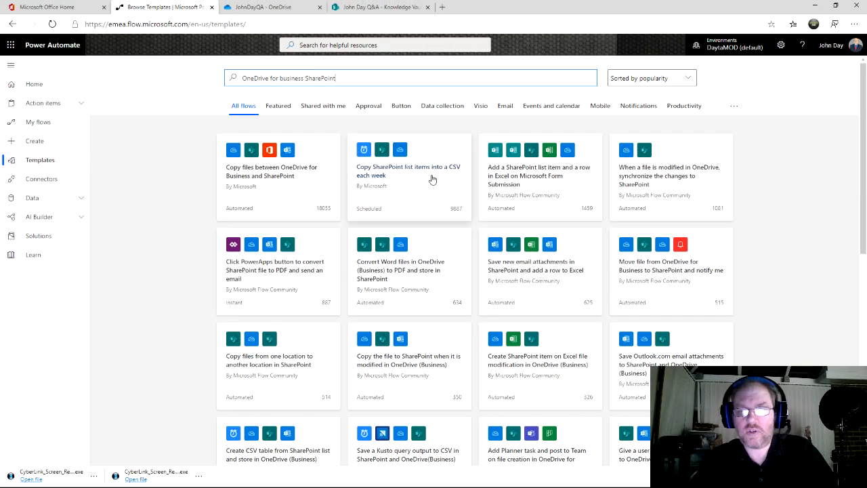
pyautogui.scroll(-8, 432, 194)
pyautogui.scroll(10, 432, 194)
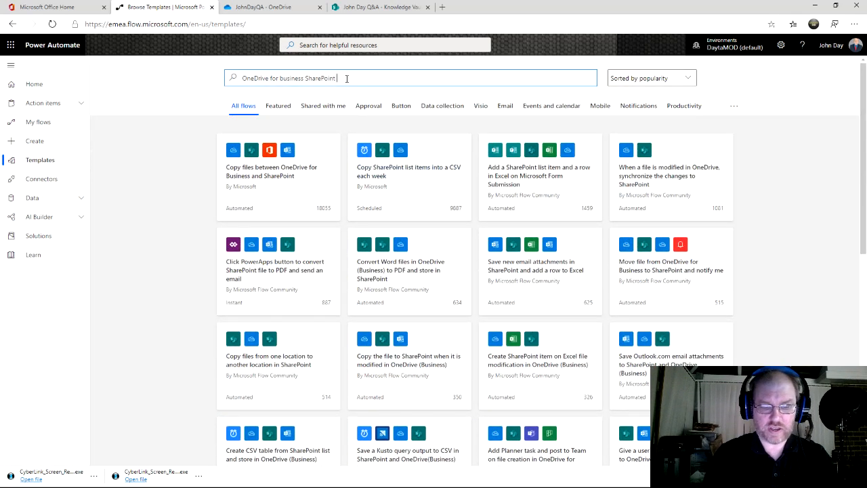
pyautogui.press('Return')
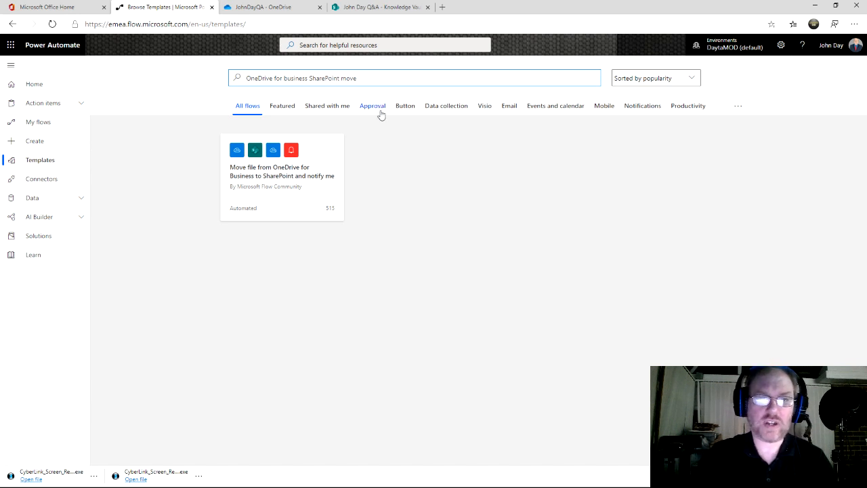
# Step: Create a flow from the 'Move file from OneDrive for Business to SharePoint and notify me' template
pyautogui.click(276, 167)
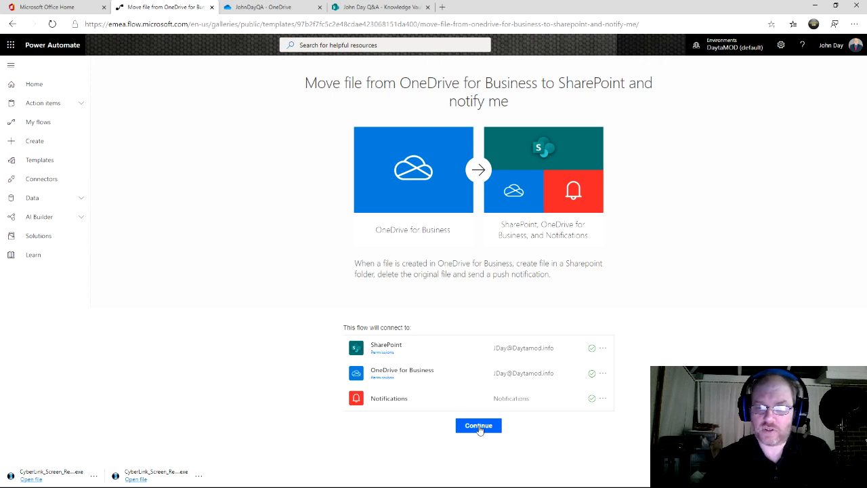
pyautogui.click(478, 426)
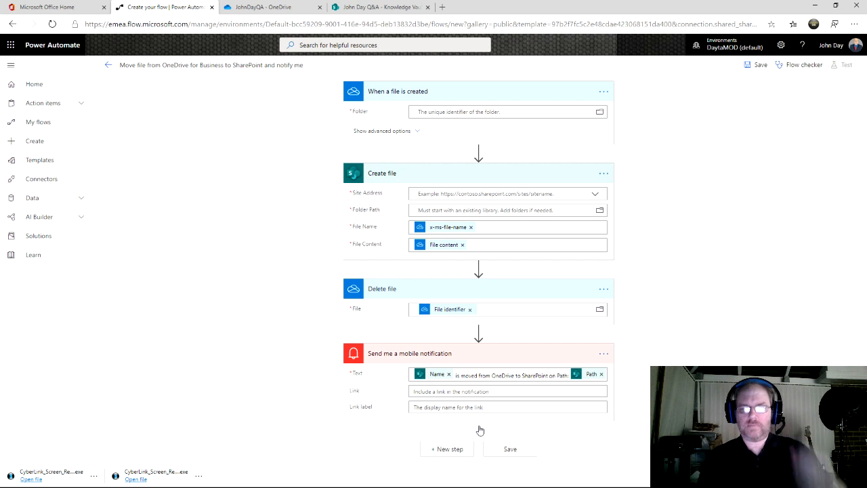
# Step: Delete the 'Send me a mobile notification' step from the flow
pyautogui.click(602, 354)
pyautogui.click(638, 410)
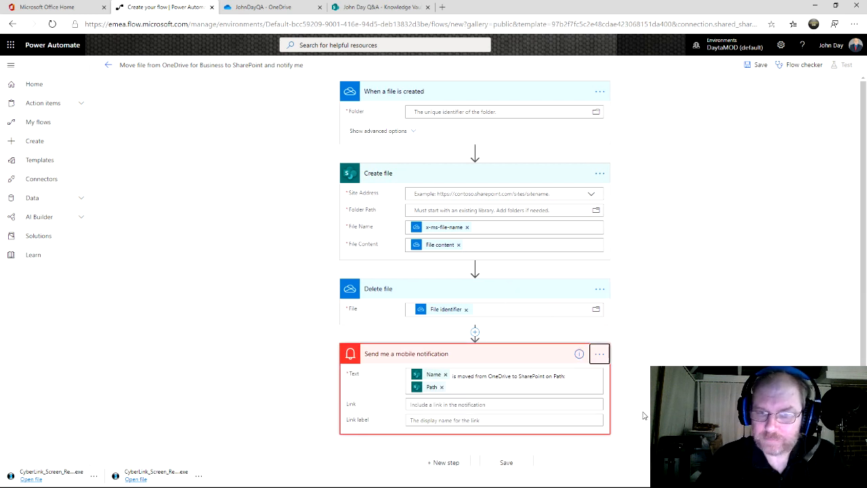
pyautogui.click(439, 273)
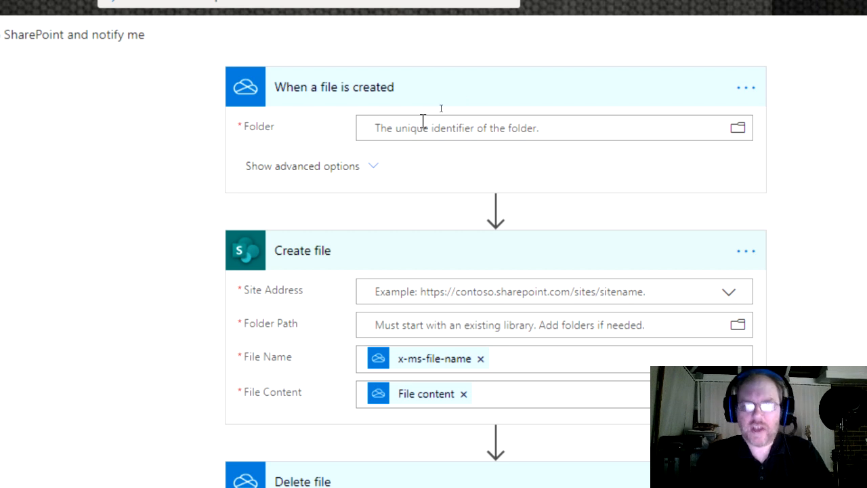
# Step: Set the file-created trigger's folder to Root > JohnDayQA
pyautogui.click(735, 135)
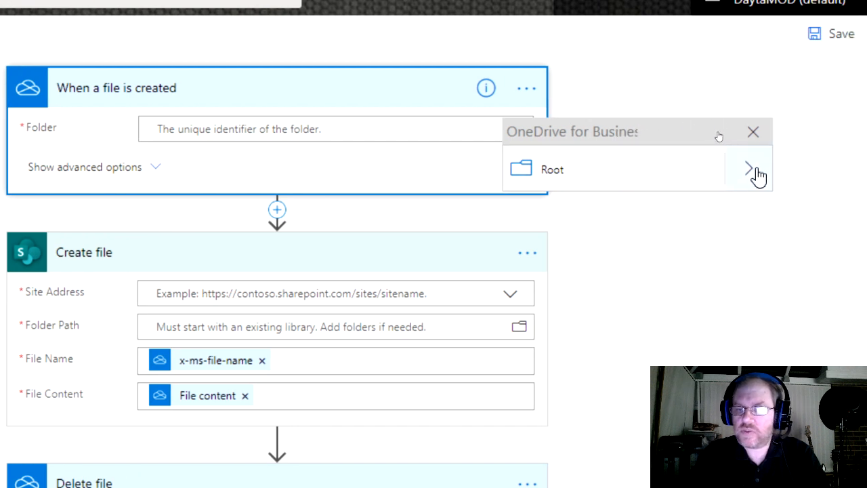
pyautogui.click(753, 170)
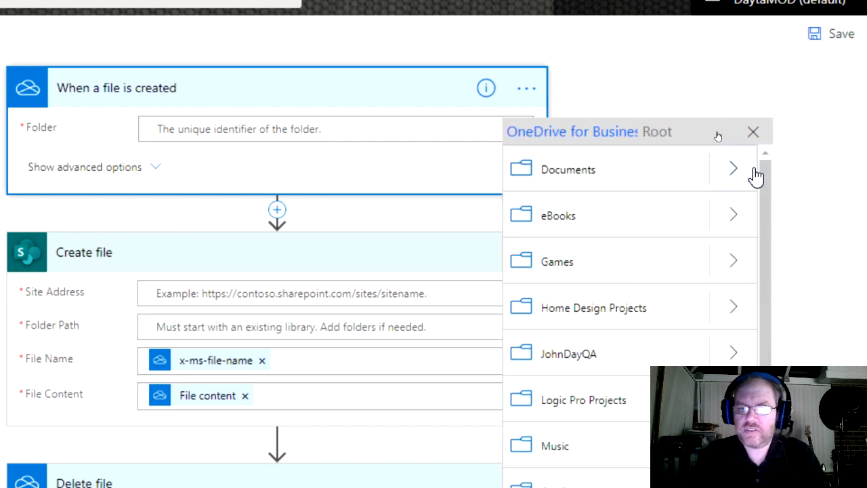
pyautogui.click(565, 359)
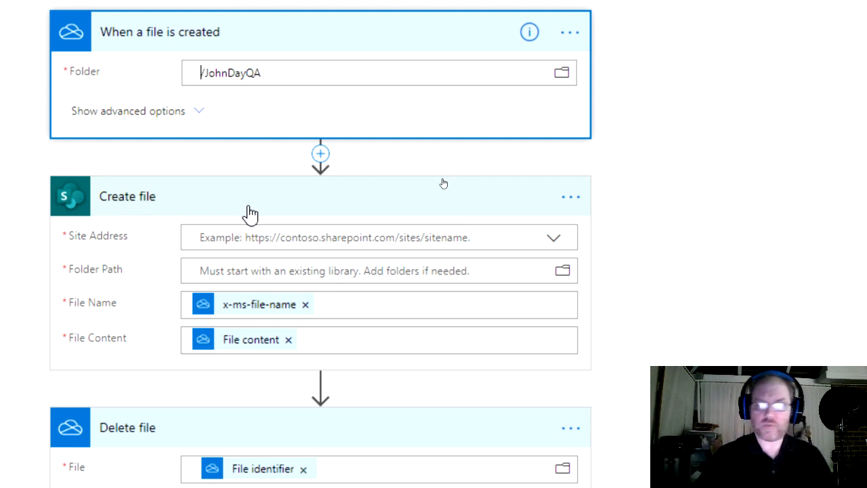
# Step: Set the Create file step's site address to the John Day Q&A SharePoint site
pyautogui.click(292, 237)
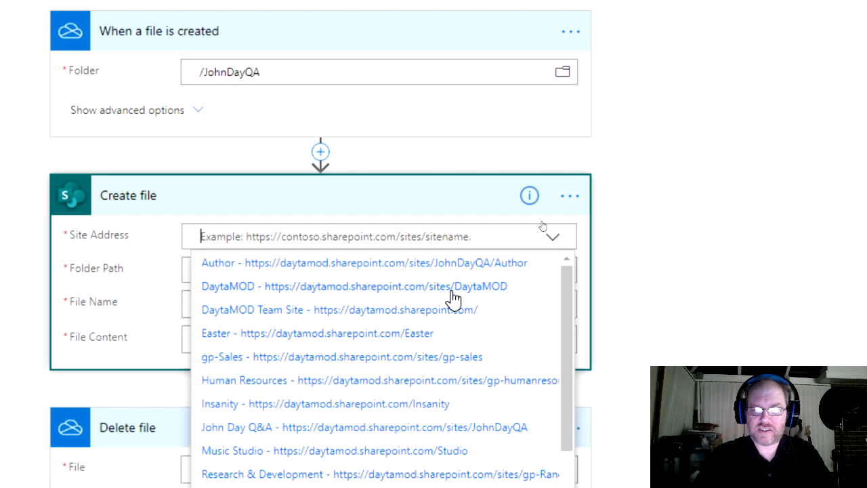
pyautogui.click(390, 289)
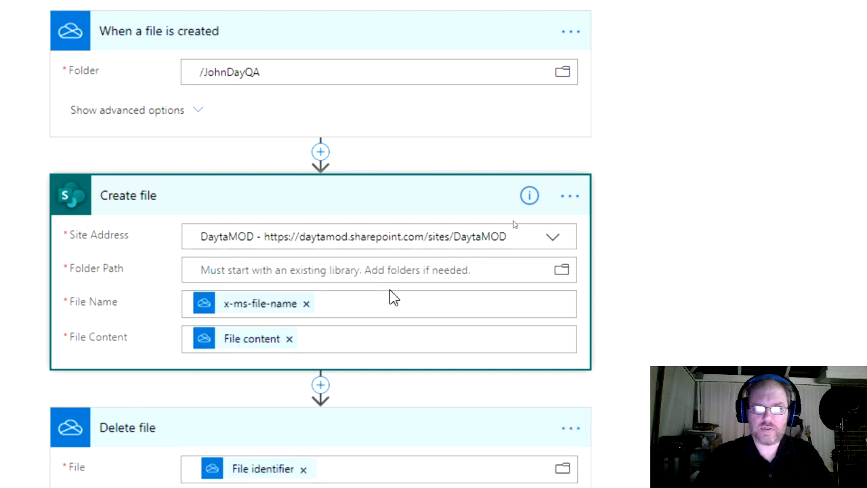
pyautogui.click(553, 238)
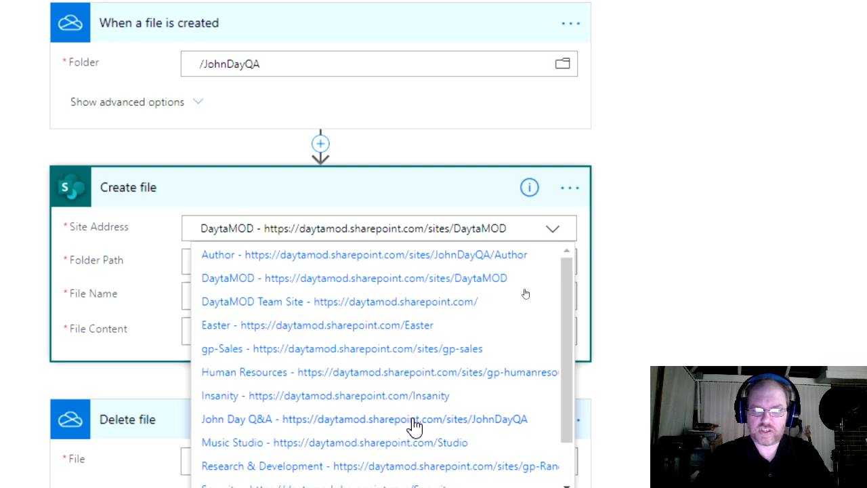
pyautogui.click(415, 419)
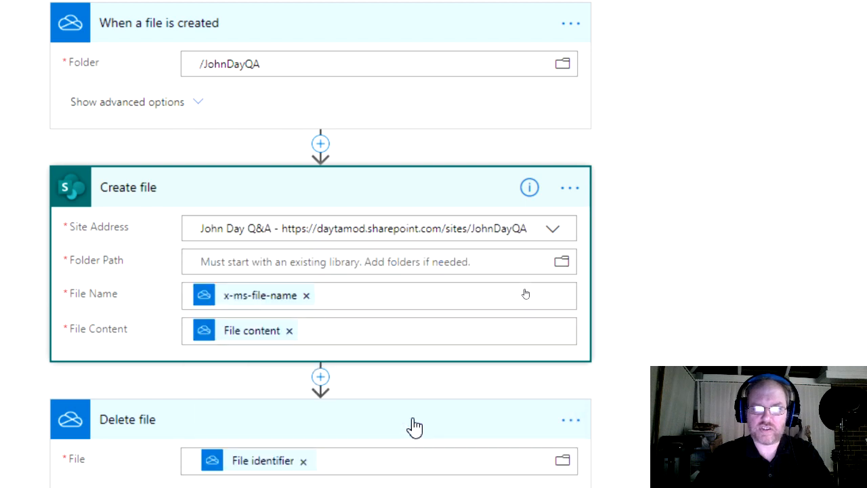
# Step: Set the Create file step's destination folder path to /Knowledge
pyautogui.click(250, 259)
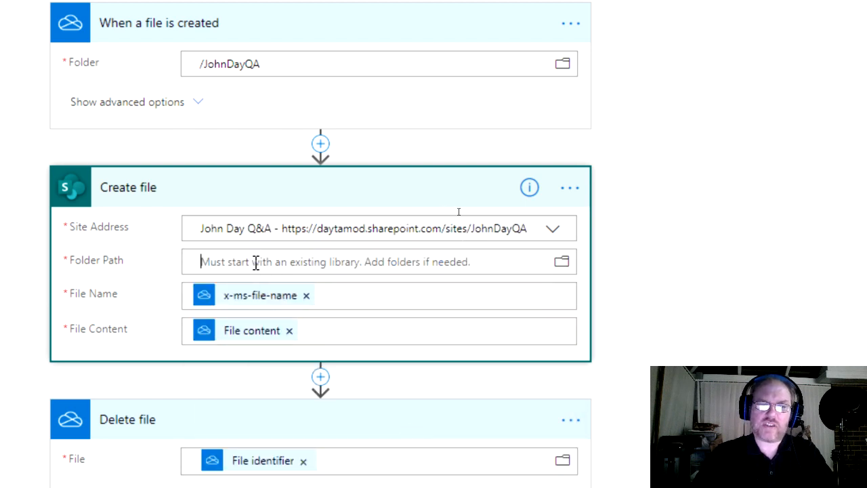
pyautogui.click(563, 263)
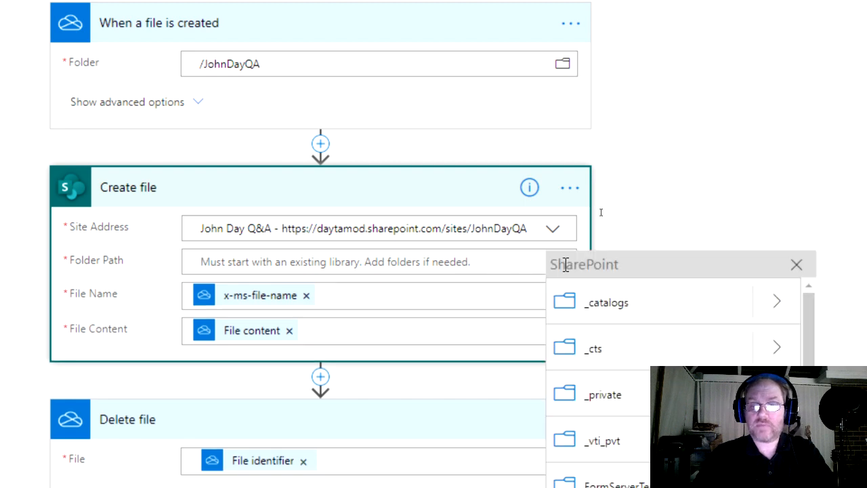
pyautogui.moveTo(807, 326); pyautogui.dragTo(809, 367)
pyautogui.moveTo(724, 267); pyautogui.dragTo(722, 321)
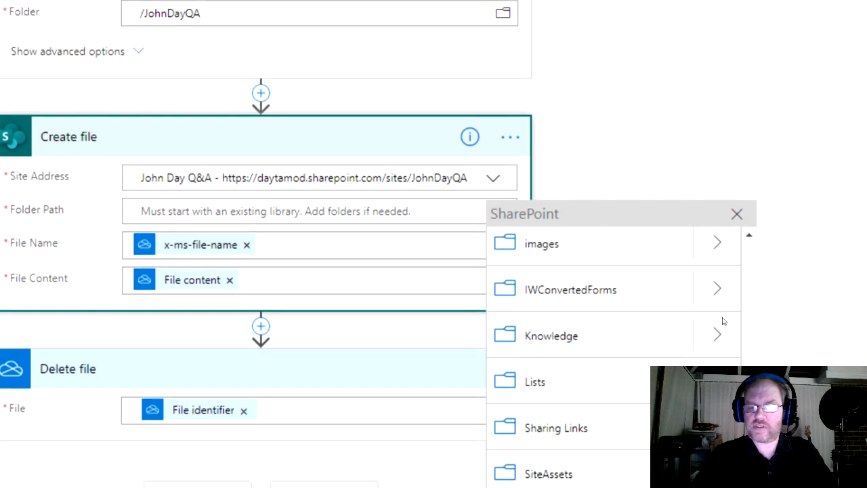
pyautogui.click(564, 344)
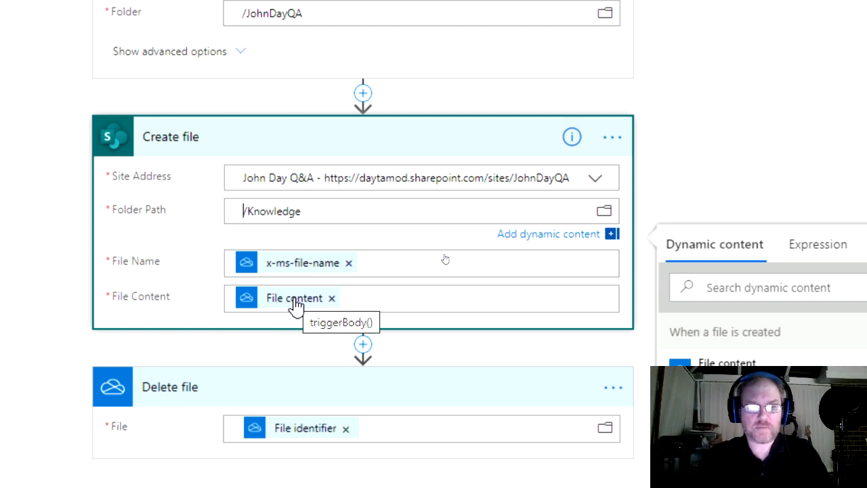
pyautogui.scroll(-1, 310, 423)
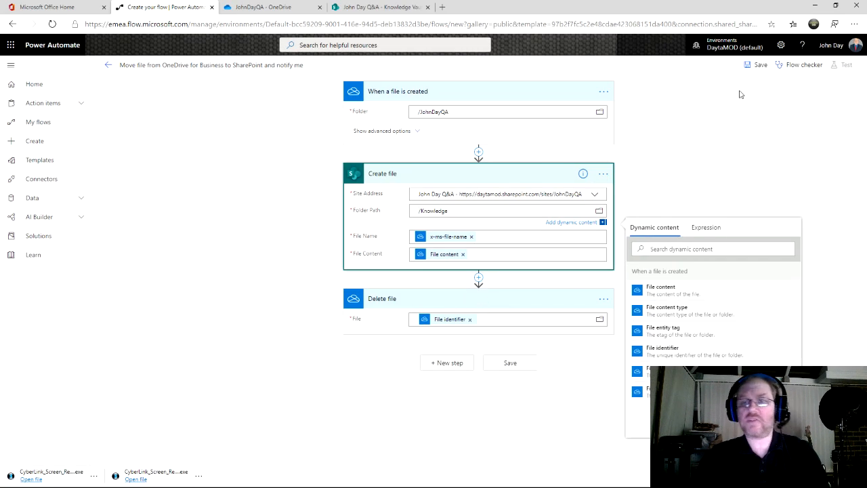
# Step: Save the flow, go back to its details page, then switch to the OneDrive tab
pyautogui.click(758, 65)
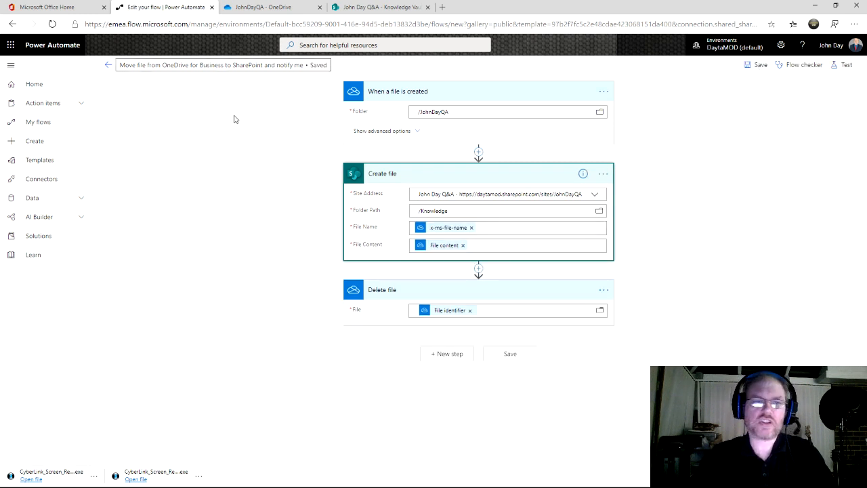
pyautogui.click(107, 65)
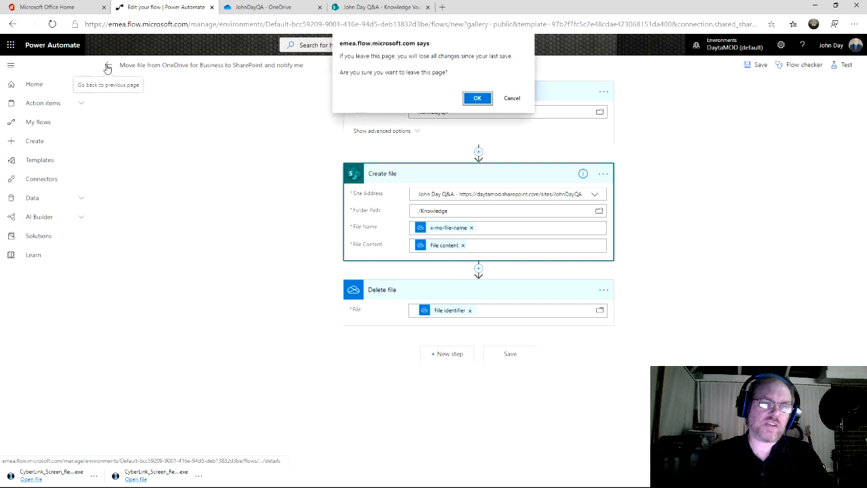
pyautogui.click(475, 98)
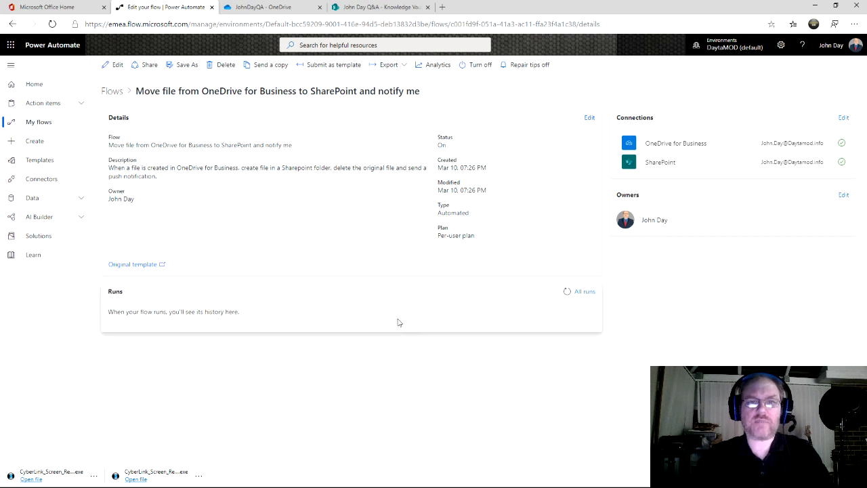
pyautogui.click(268, 7)
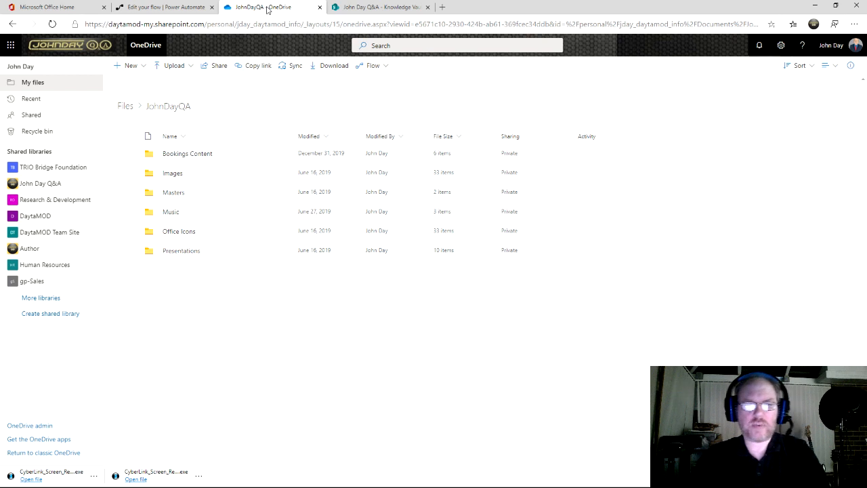
# Step: Upload Manage Teams User Guide.docx to the OneDrive JohnDayQA folder and return to the flow's page
pyautogui.hotkey('alt', 'Tab')
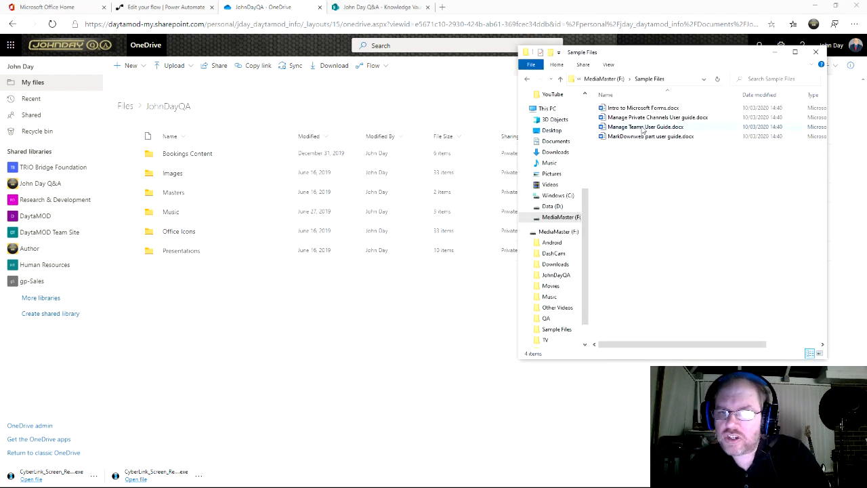
pyautogui.moveTo(644, 130); pyautogui.dragTo(179, 345)
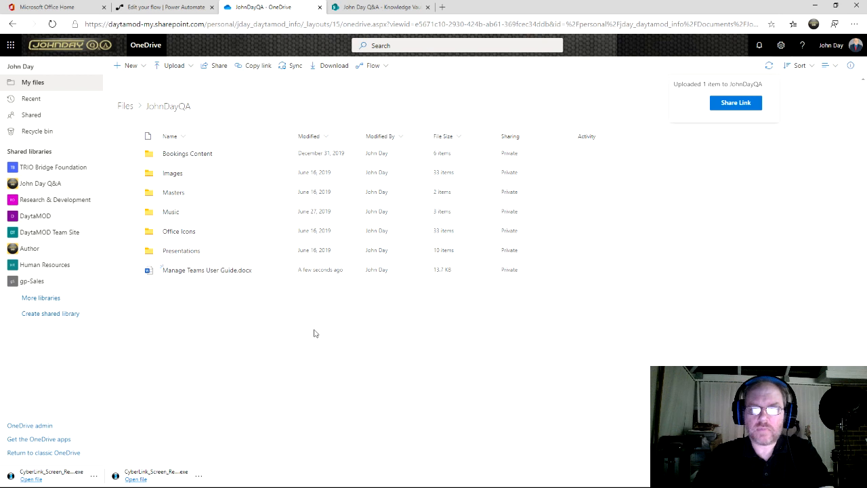
pyautogui.click(163, 9)
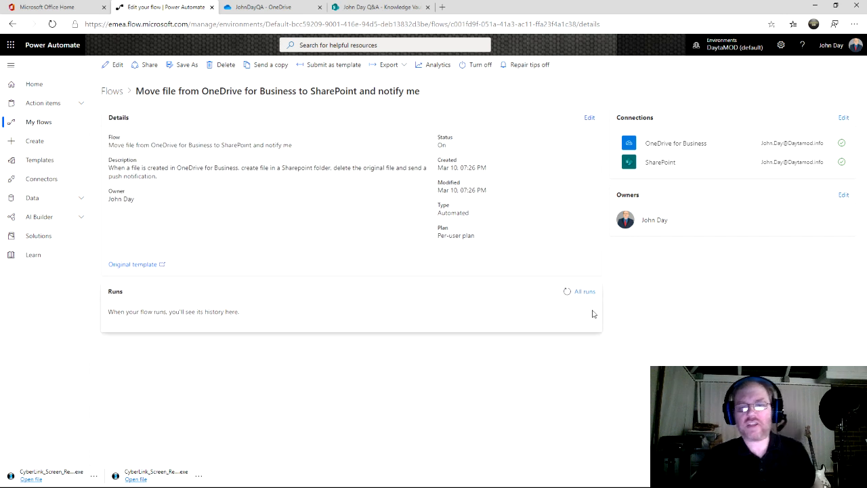
# Step: Refresh the run history until the Mar 10, 07:31 PM run shows Succeeded
pyautogui.click(565, 294)
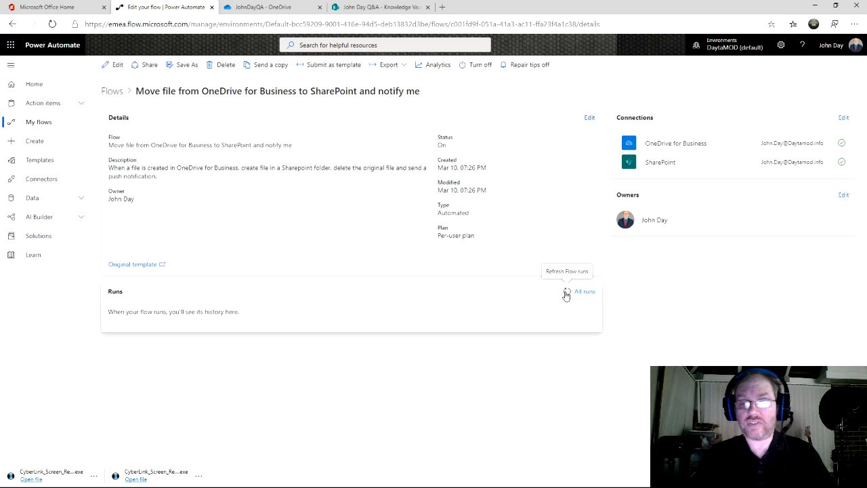
pyautogui.click(567, 295)
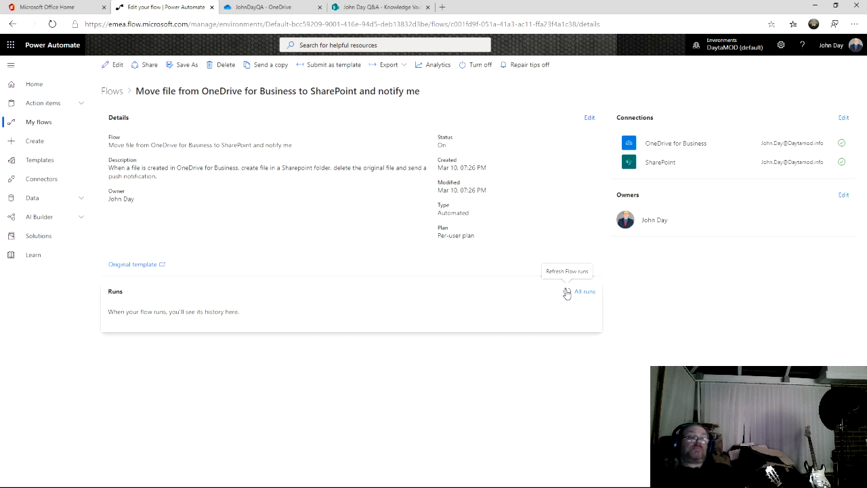
pyautogui.click(567, 293)
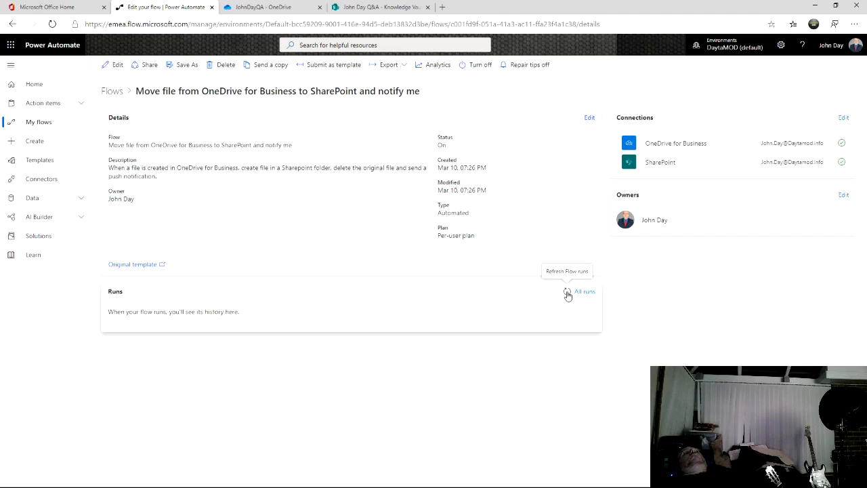
pyautogui.click(567, 294)
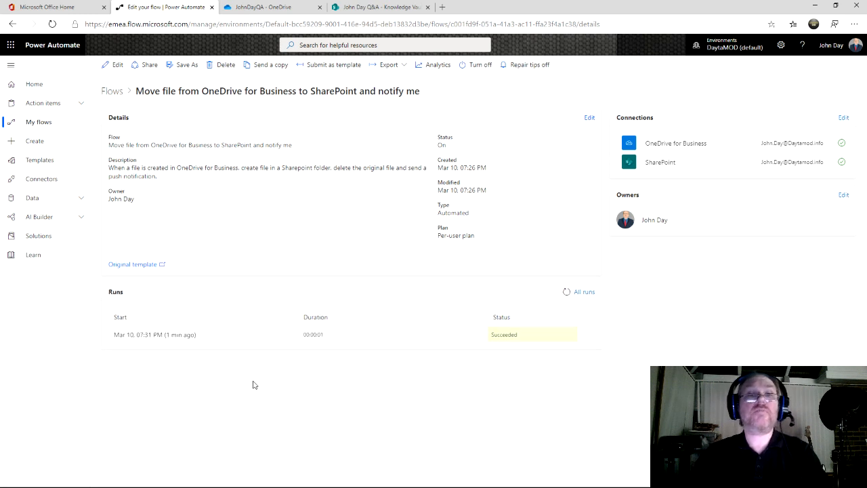
# Step: Confirm Manage Teams User Guide.docx left OneDrive and appears in the Knowledge Vault as Draft
pyautogui.click(268, 8)
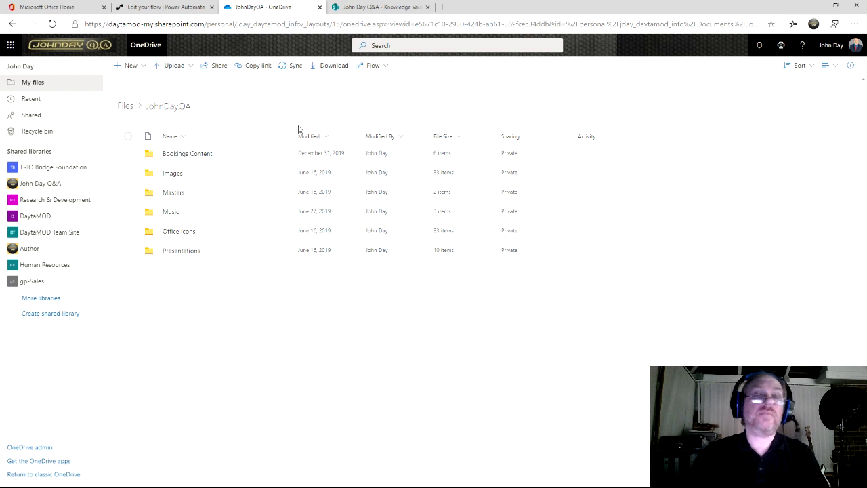
pyautogui.click(369, 8)
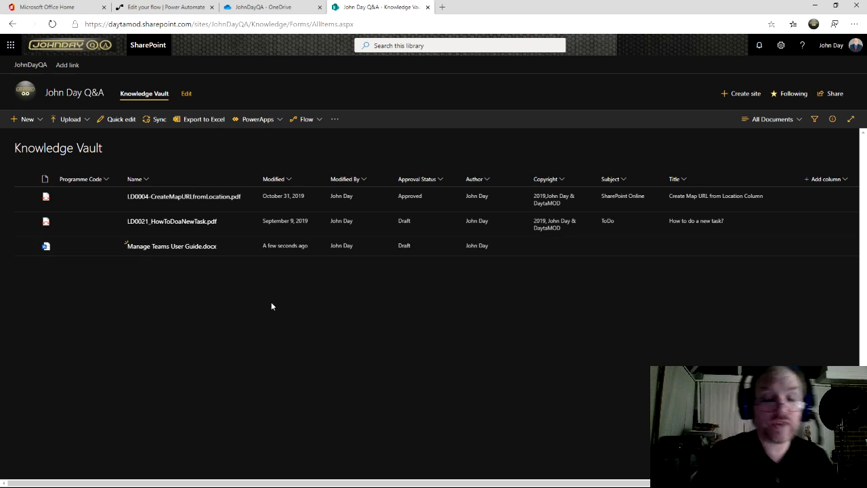
pyautogui.press('F5')
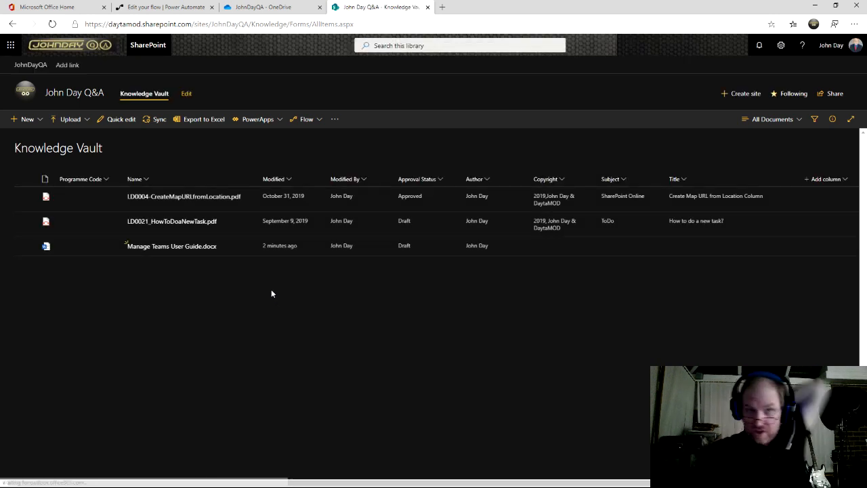
pyautogui.click(182, 9)
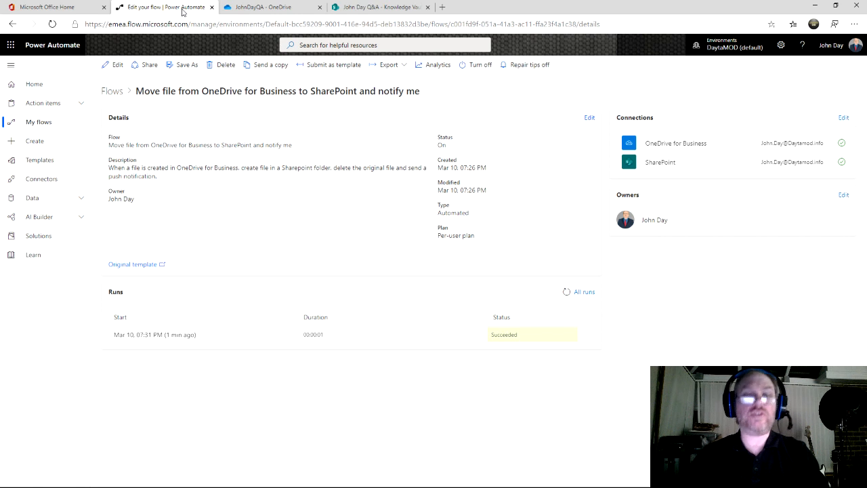
pyautogui.hotkey('alt', 'Tab')
pyautogui.hotkey('alt', 'Tab')
pyautogui.hotkey('alt', 'Tab')
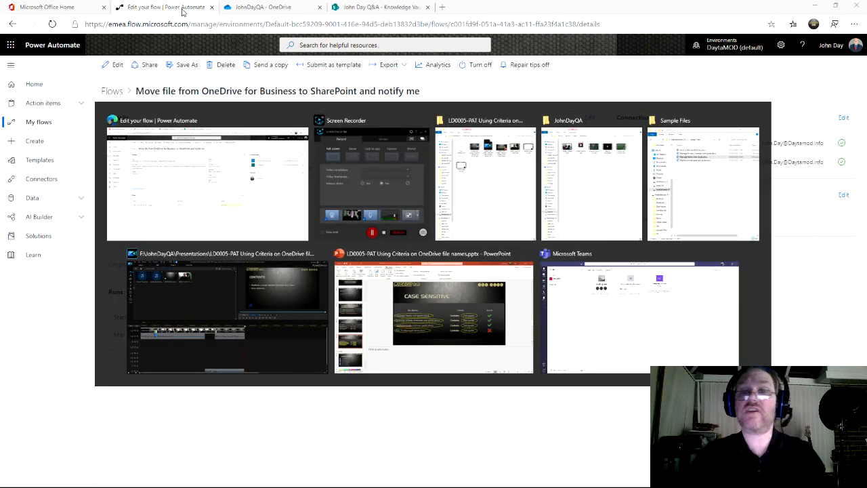
pyautogui.hotkey('alt', 'Tab')
pyautogui.hotkey('alt', 'Tab')
pyautogui.hotkey('alt', 'Tab')
pyautogui.hotkey('alt', 'Tab')
pyautogui.hotkey('alt', 'Tab')
pyautogui.hotkey('alt', 'Tab')
pyautogui.hotkey('alt', 'Tab')
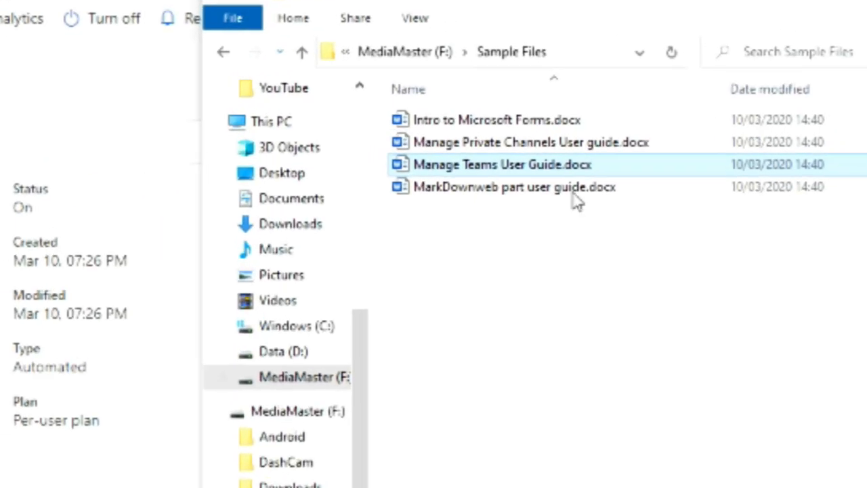
pyautogui.moveTo(547, 281); pyautogui.dragTo(510, 180)
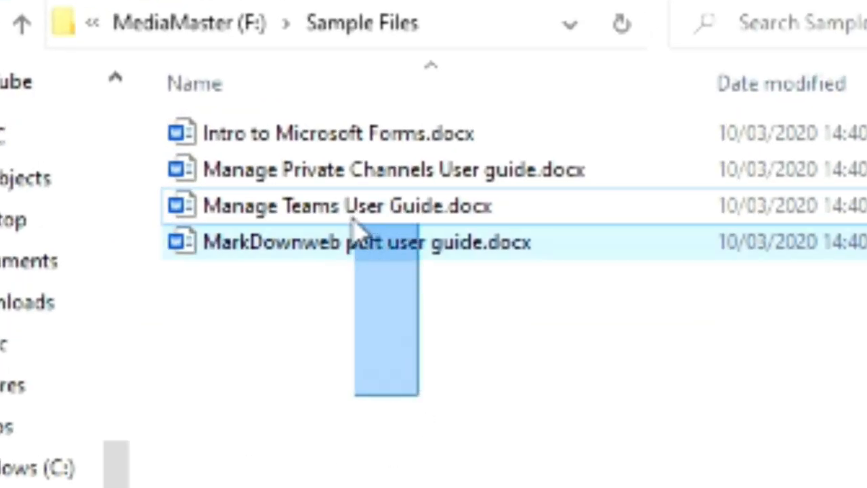
pyautogui.moveTo(354, 229); pyautogui.dragTo(316, 126)
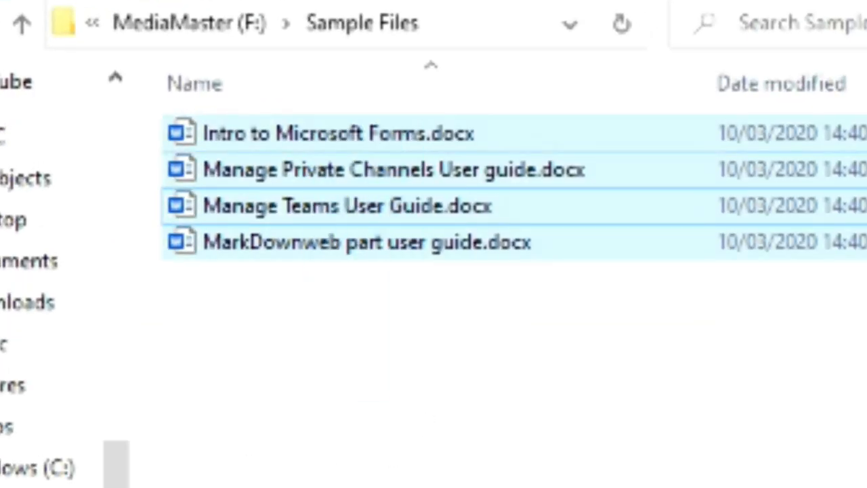
pyautogui.click(454, 174)
pyautogui.click(424, 209)
pyautogui.click(420, 247)
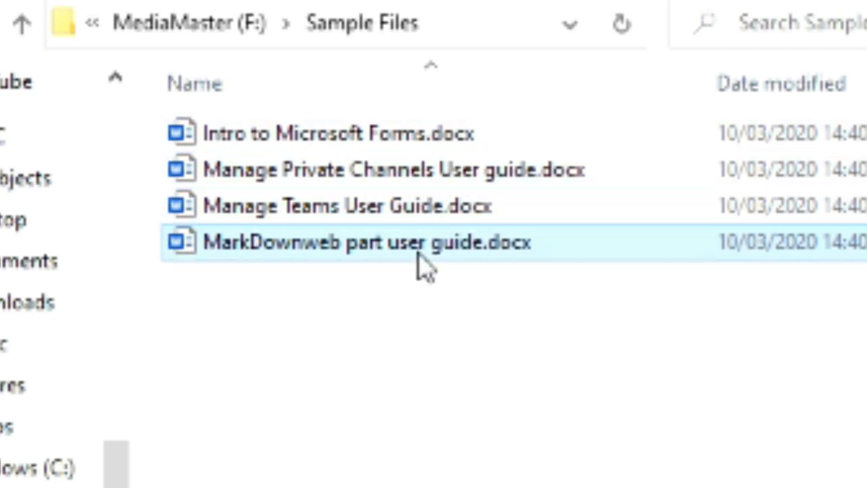
pyautogui.click(372, 140)
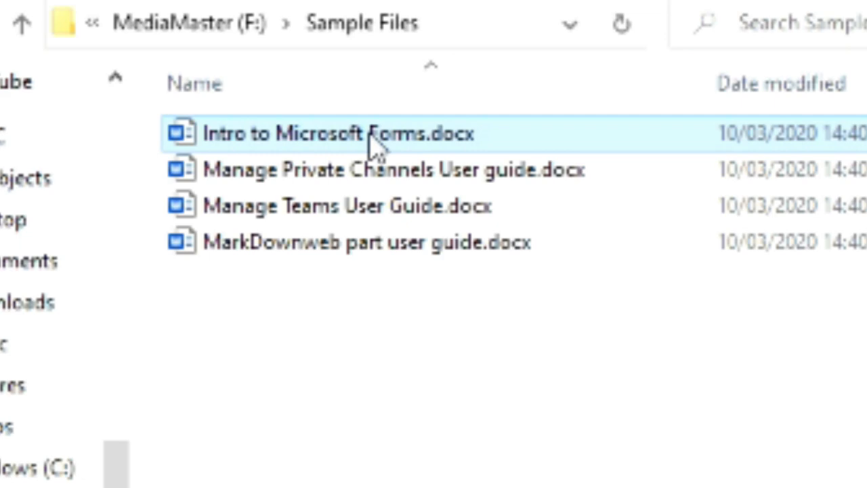
pyautogui.click(312, 235)
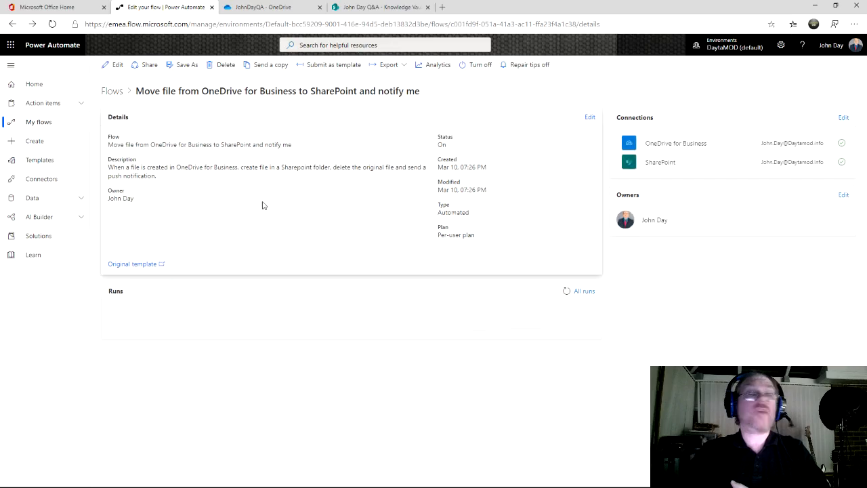
# Step: Open the flow in the editor and expand the trigger and Create file steps
pyautogui.click(113, 66)
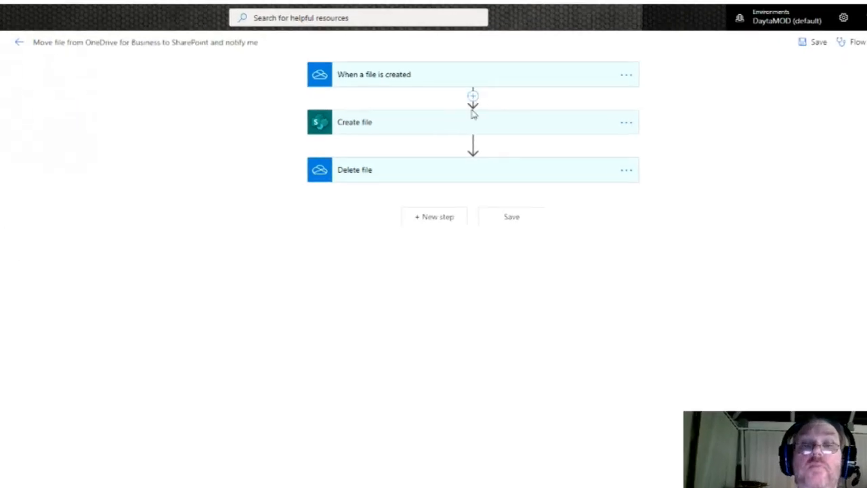
pyautogui.click(439, 48)
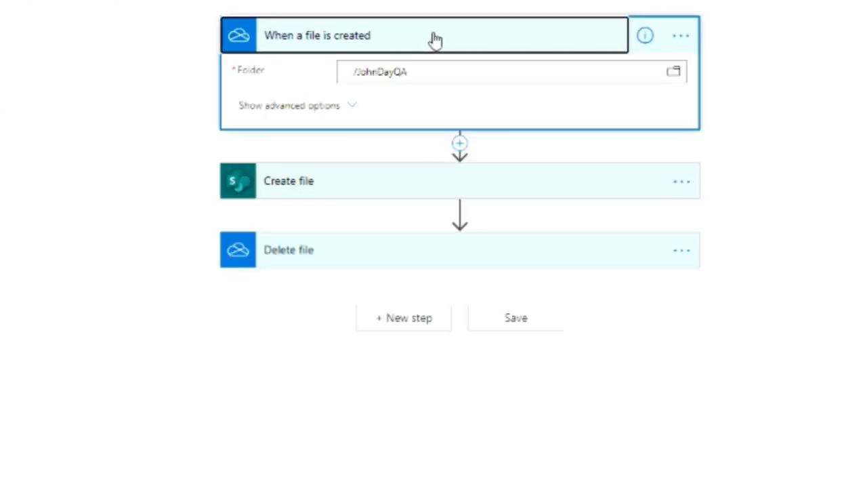
pyautogui.click(418, 185)
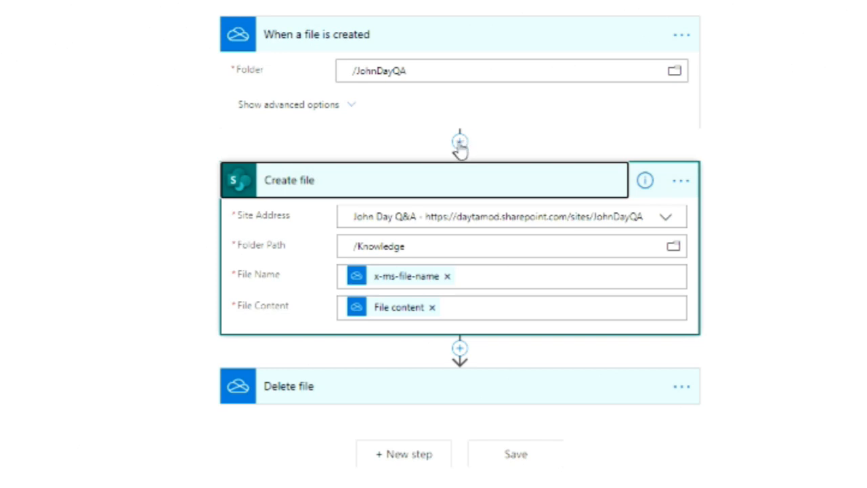
# Step: Insert a Condition step from Control between the trigger and Create file
pyautogui.click(459, 143)
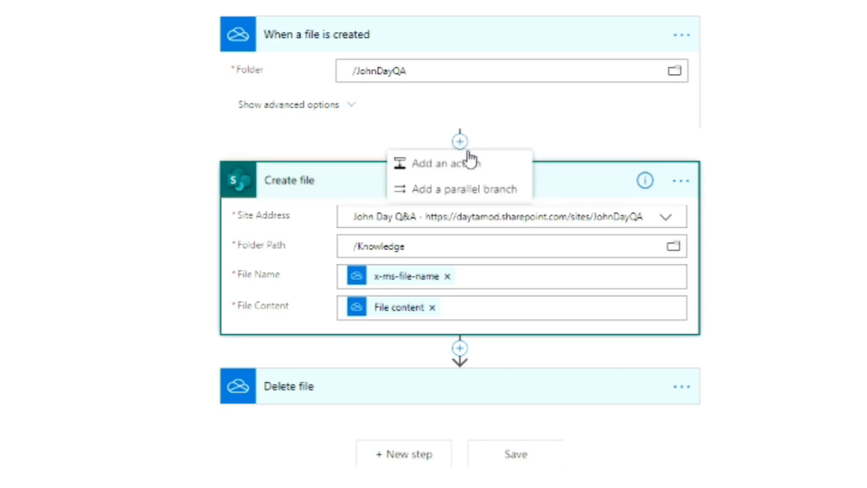
pyautogui.click(441, 167)
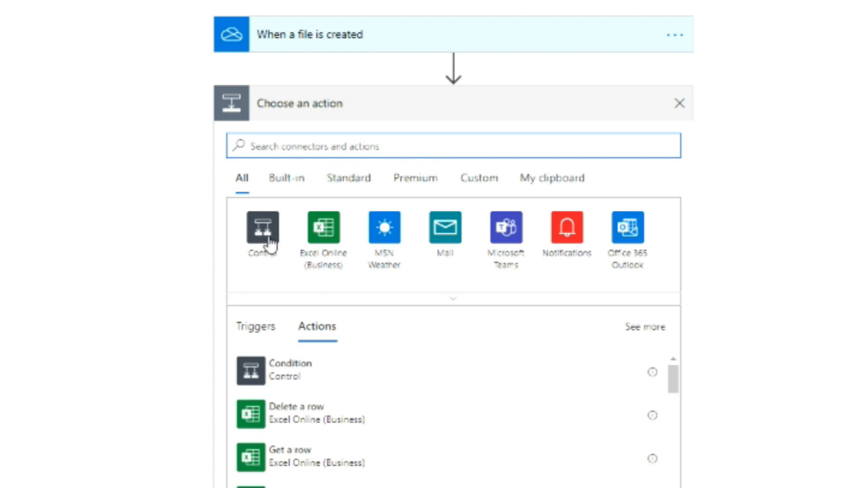
pyautogui.click(262, 231)
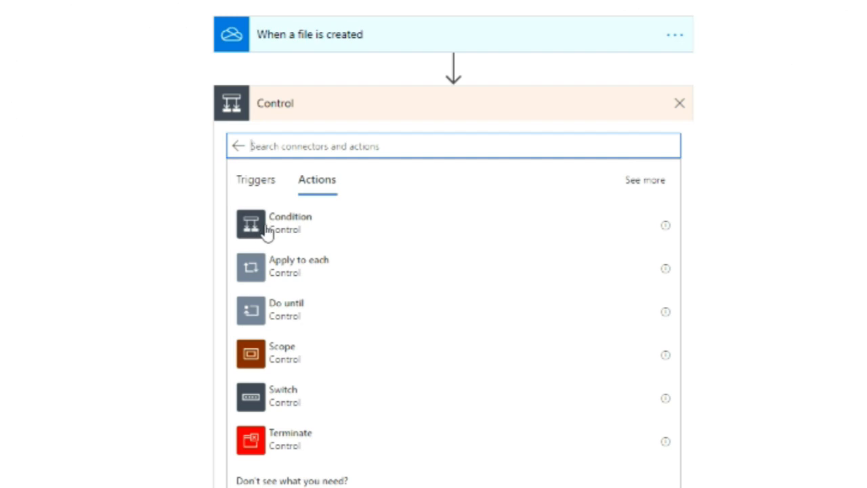
pyautogui.click(249, 231)
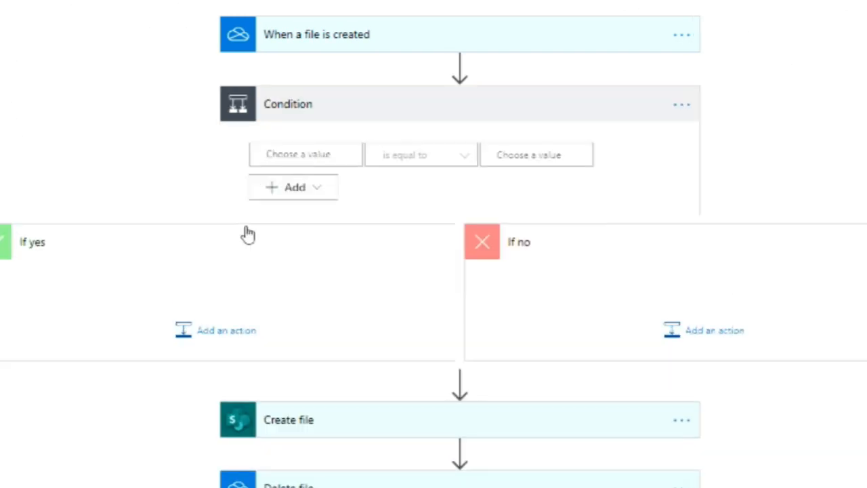
pyautogui.click(294, 155)
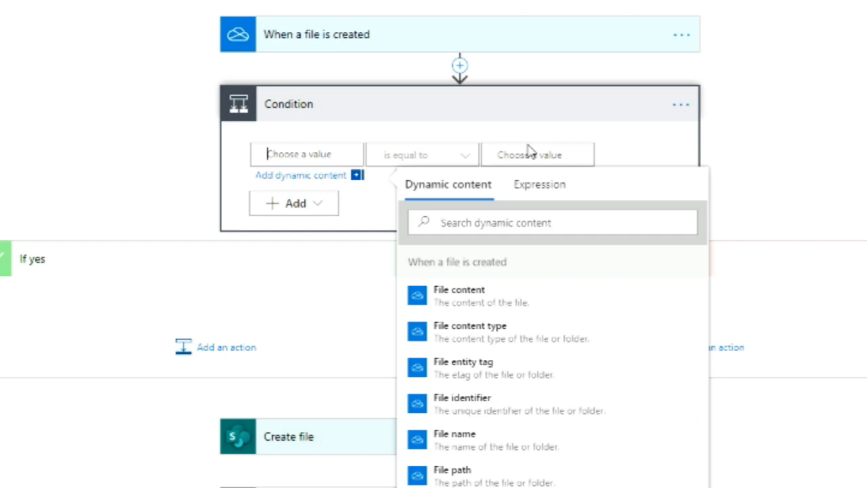
# Step: Place Create file, with Delete file beneath it, inside the Condition's If yes branch
pyautogui.click(91, 464)
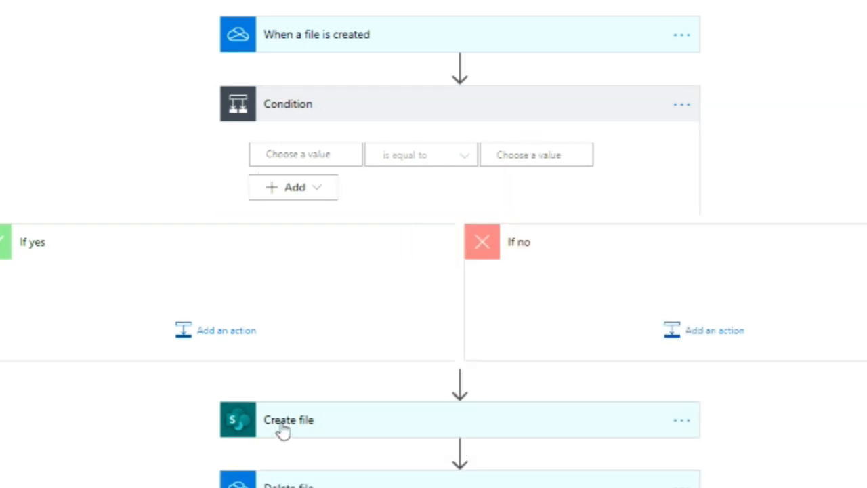
pyautogui.moveTo(368, 430); pyautogui.dragTo(161, 296)
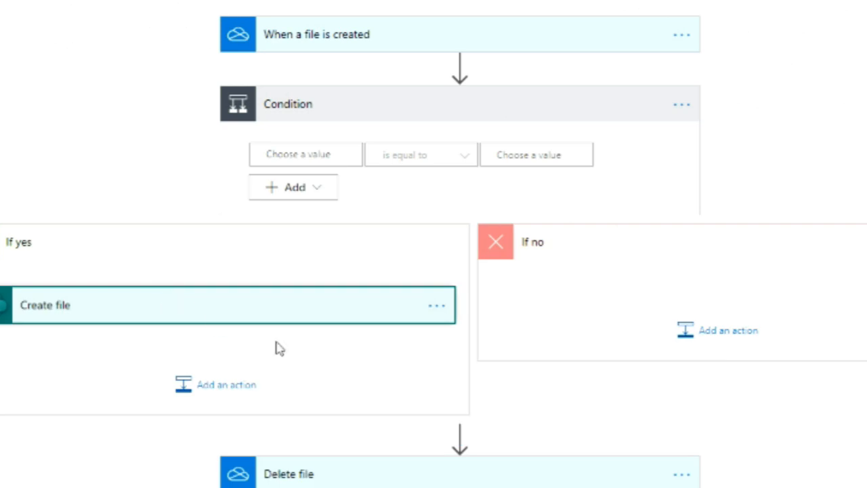
pyautogui.moveTo(348, 476); pyautogui.dragTo(115, 358)
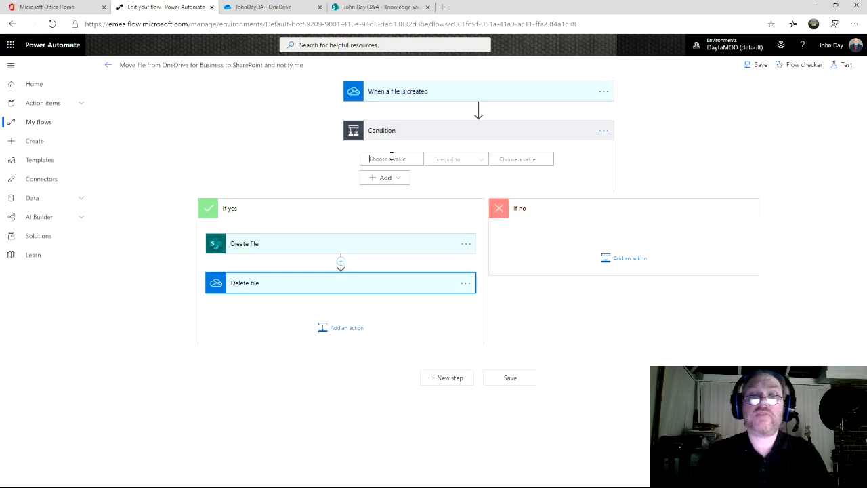
pyautogui.click(391, 158)
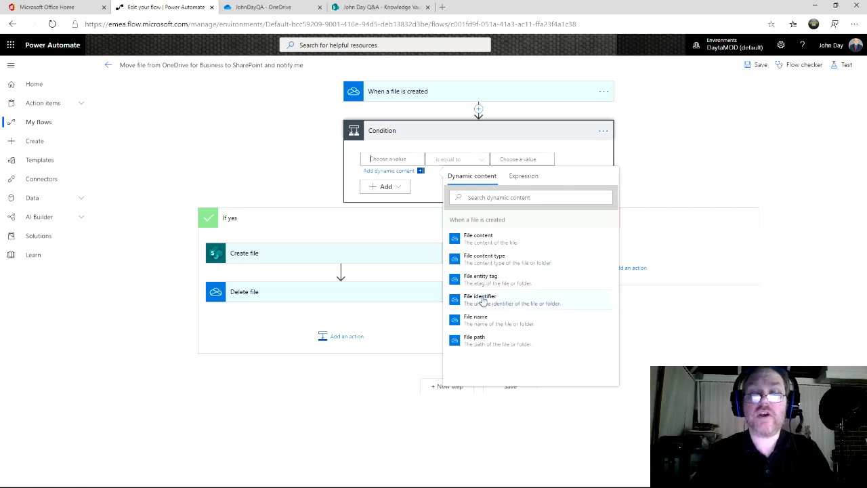
# Step: Set the first condition row to File name contains 'User Guide'
pyautogui.click(479, 324)
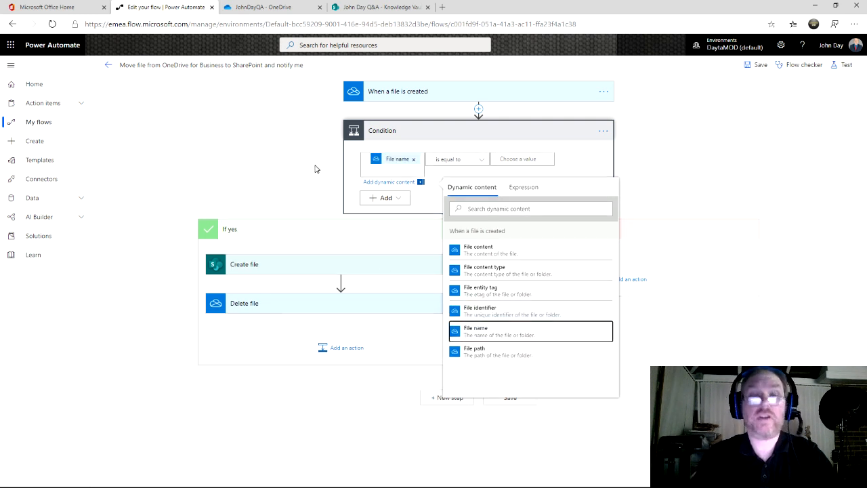
pyautogui.moveTo(398, 163)
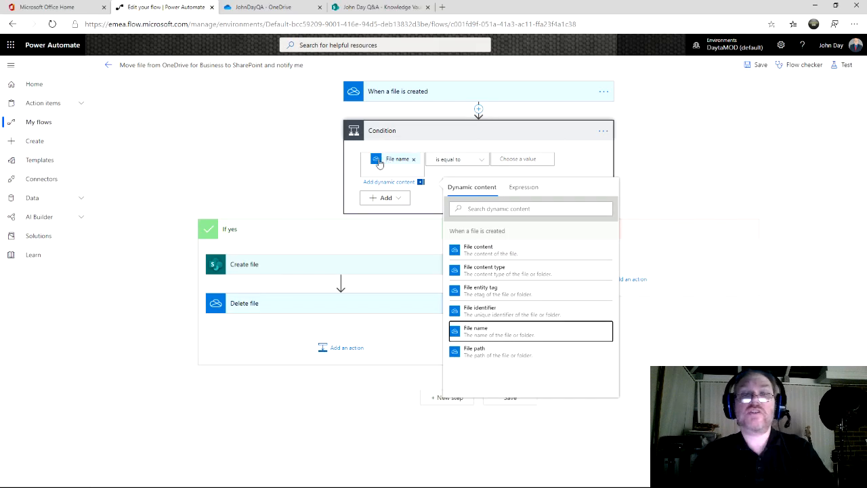
pyautogui.click(477, 162)
pyautogui.click(457, 181)
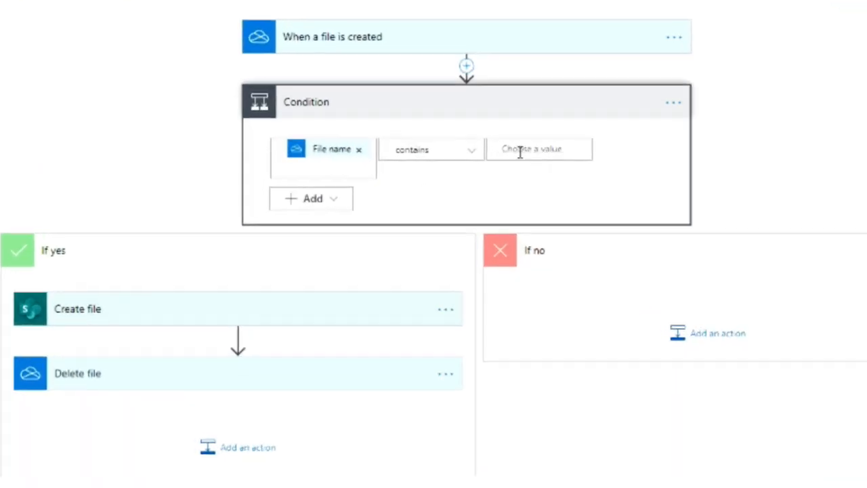
pyautogui.click(520, 151)
pyautogui.write('U')
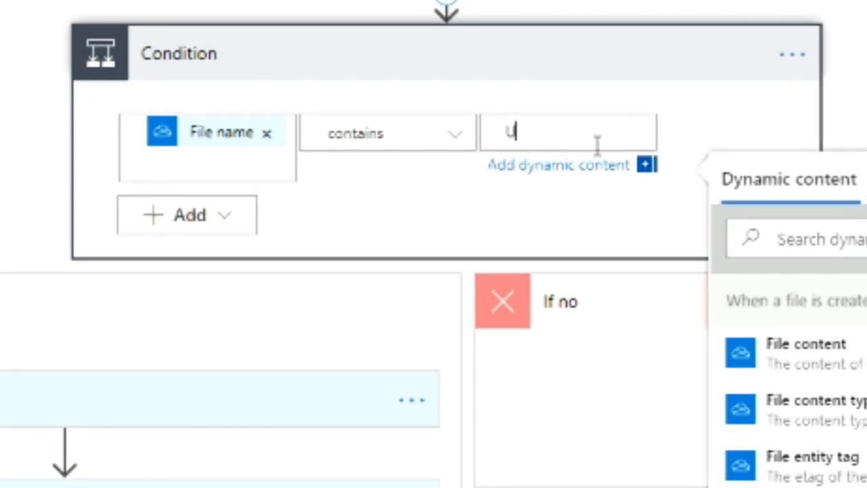
pyautogui.write('ser Guide')
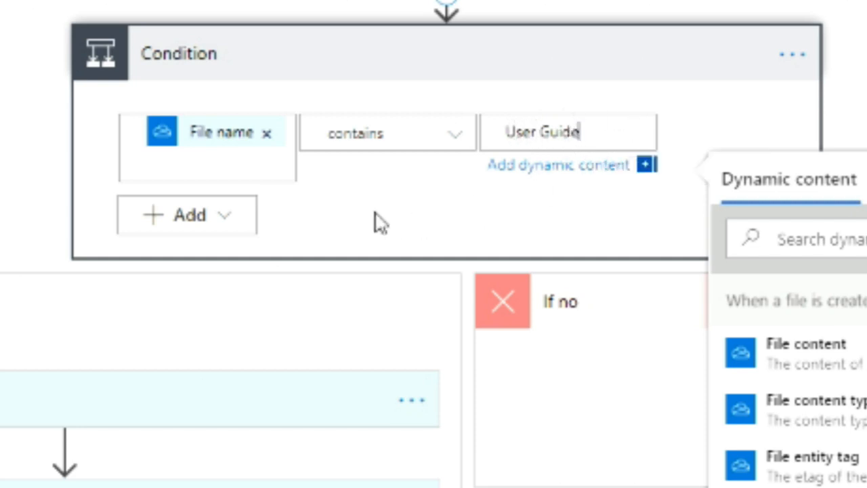
# Step: Add a second row, File name contains 'Guide', and trim the first row's text to 'User'
pyautogui.click(229, 219)
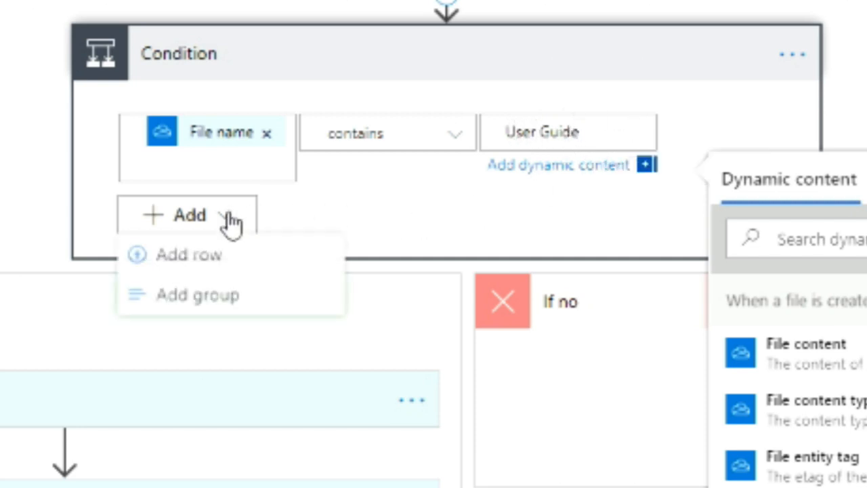
pyautogui.click(195, 264)
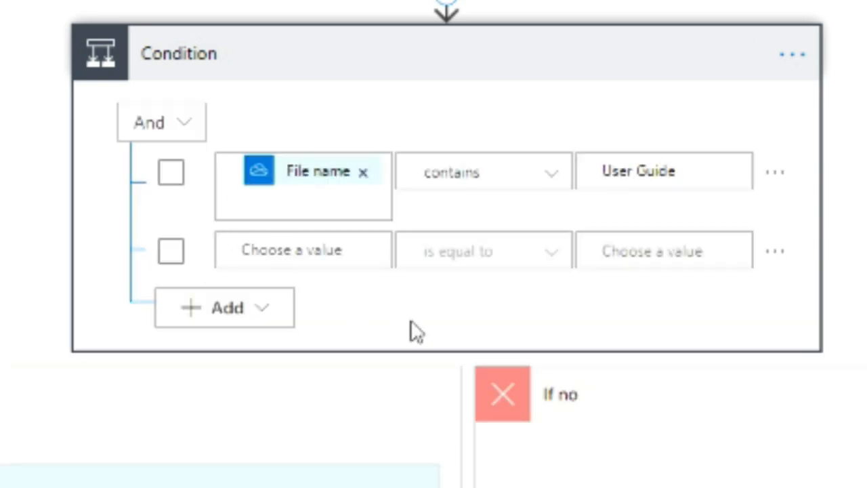
pyautogui.click(333, 254)
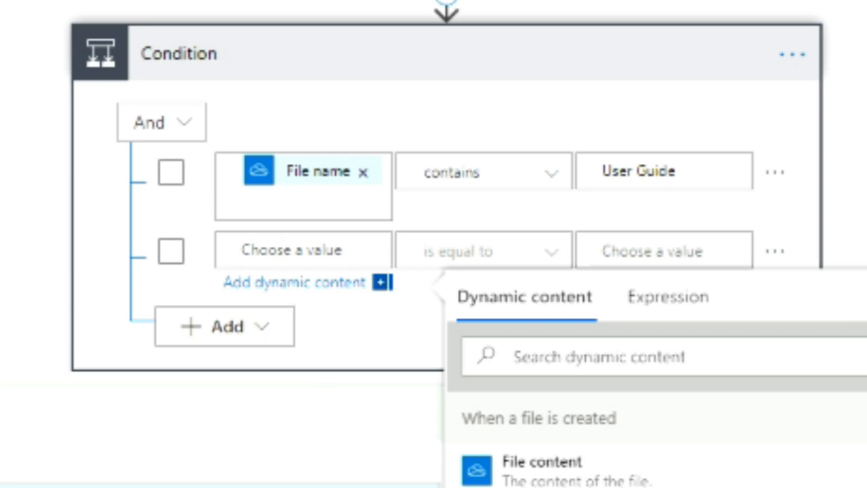
pyautogui.click(535, 485)
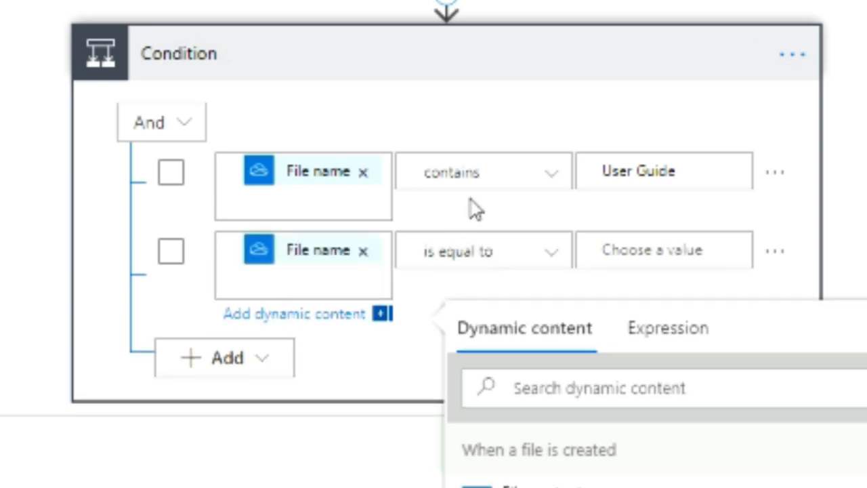
pyautogui.click(641, 177)
pyautogui.moveTo(652, 170); pyautogui.dragTo(731, 170)
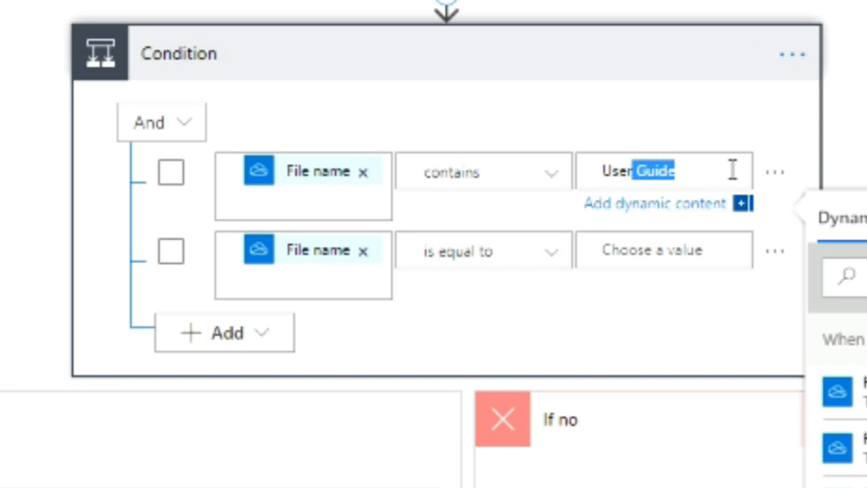
pyautogui.press('BackSpace')
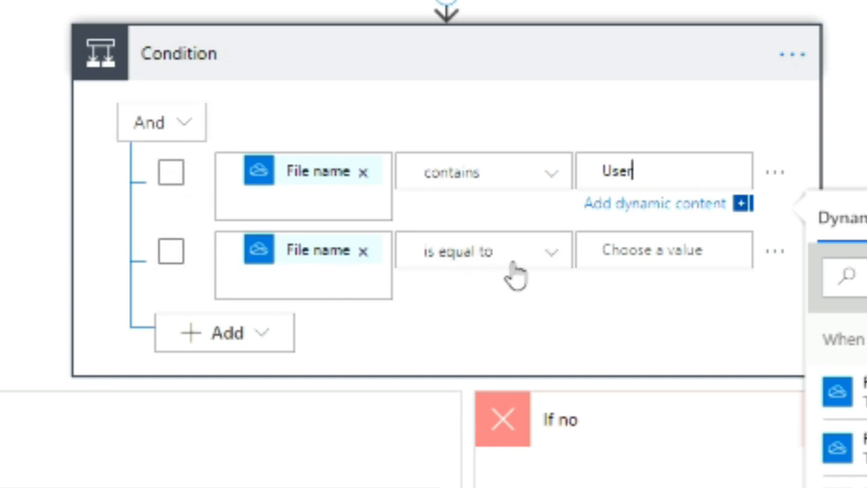
pyautogui.click(554, 263)
pyautogui.click(475, 289)
pyautogui.click(654, 241)
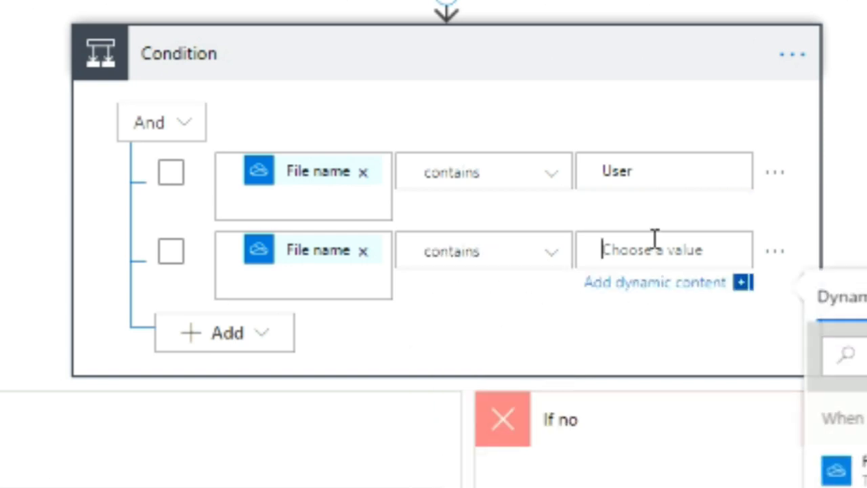
pyautogui.write('Guide')
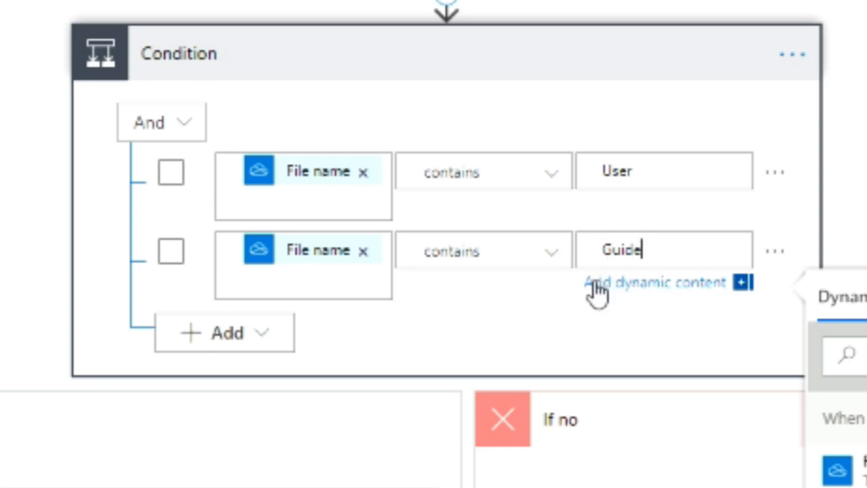
# Step: Delete the second condition row, leaving only File name contains 'User'
pyautogui.click(178, 260)
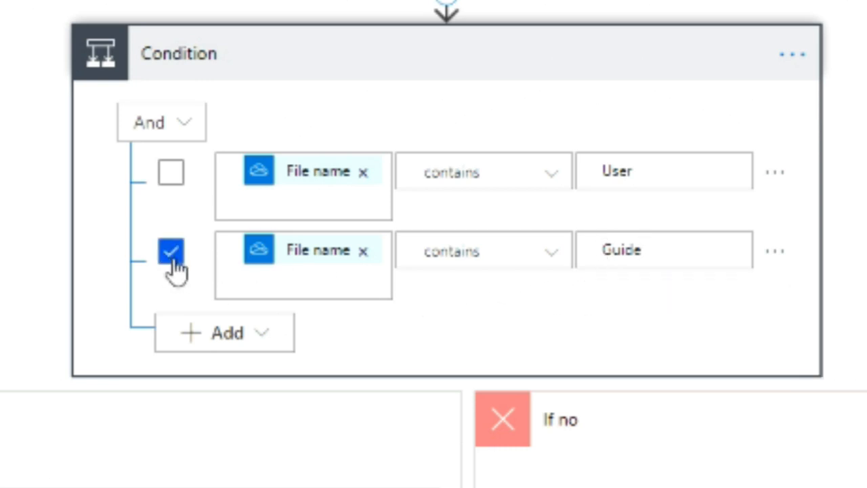
pyautogui.click(778, 254)
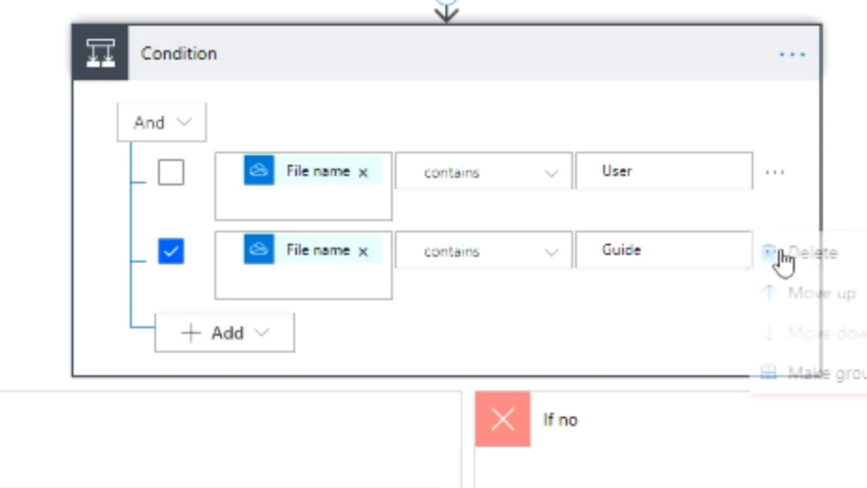
pyautogui.click(835, 259)
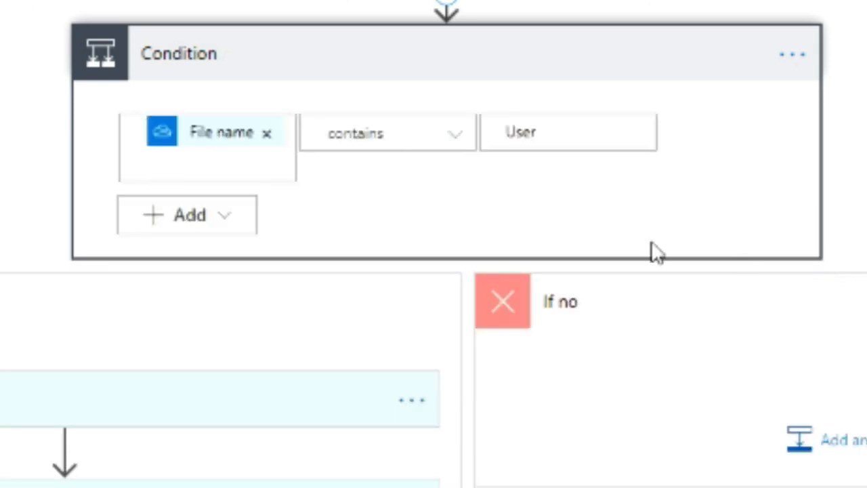
pyautogui.click(556, 132)
# Step: Complete the match text as 'User Guide', save the flow and return to its details page
pyautogui.write('Guide')
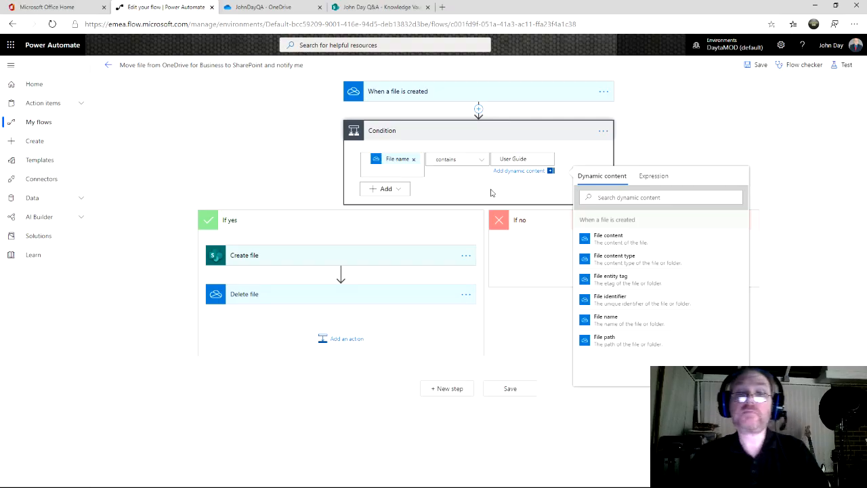
pyautogui.click(491, 193)
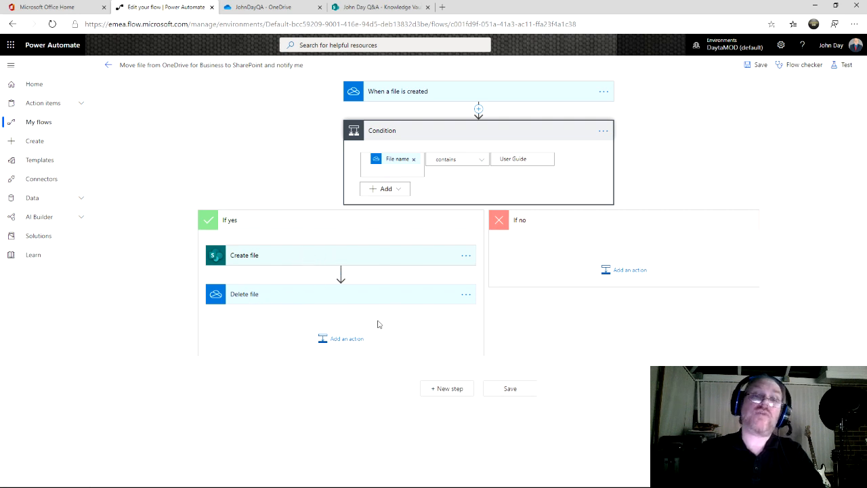
pyautogui.click(760, 65)
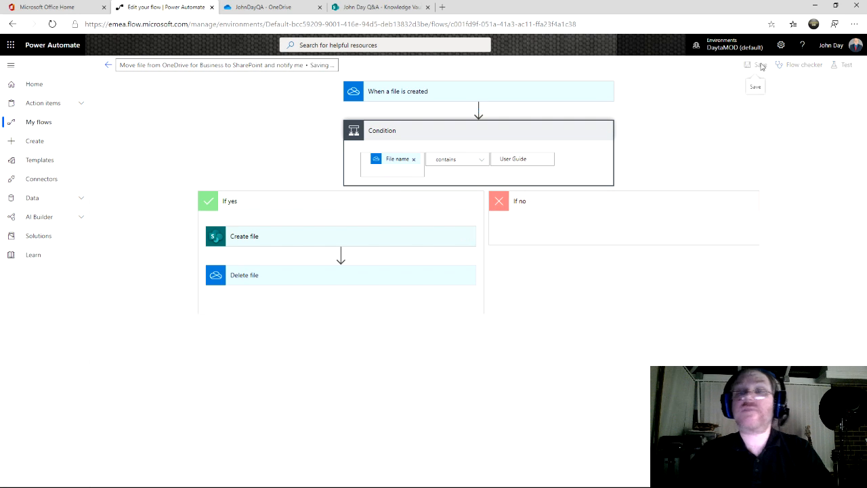
pyautogui.click(109, 68)
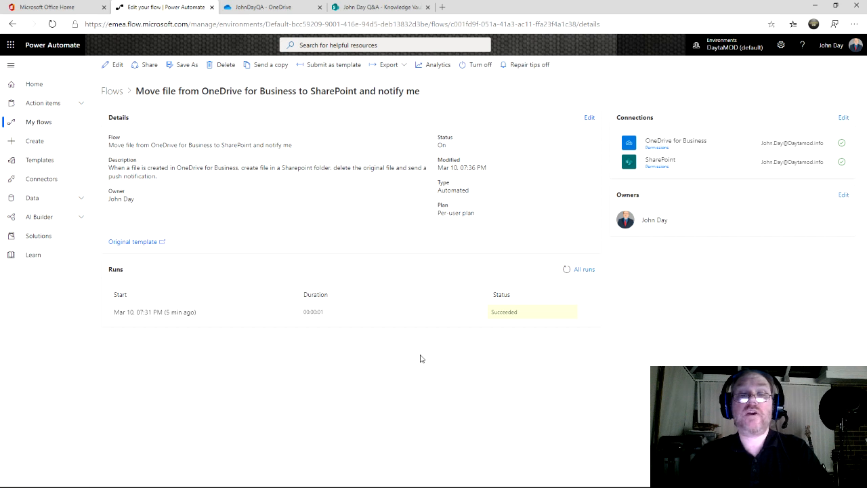
pyautogui.click(277, 8)
# Step: Delete Manage Teams User Guide.docx from the Knowledge Vault library, confirming the deletion
pyautogui.click(378, 9)
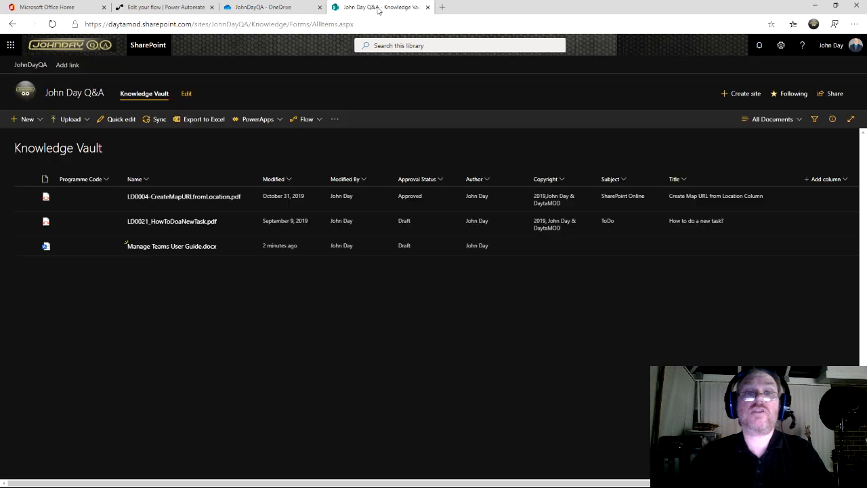
pyautogui.click(26, 247)
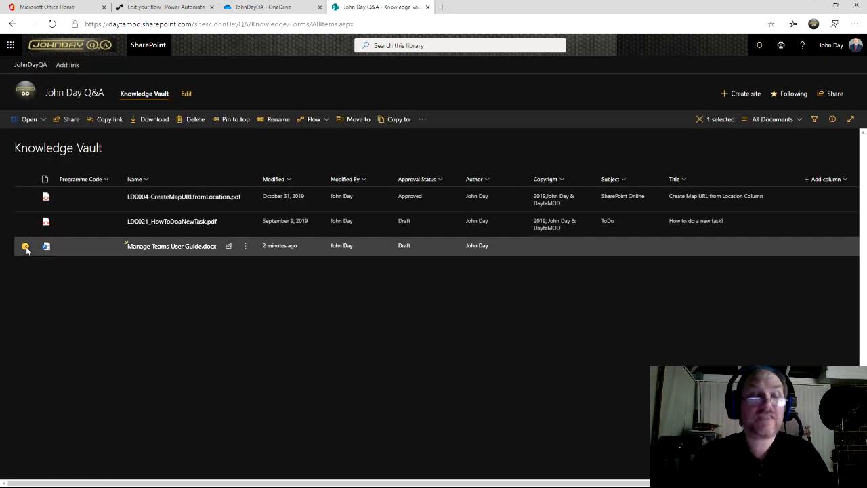
pyautogui.press('Delete')
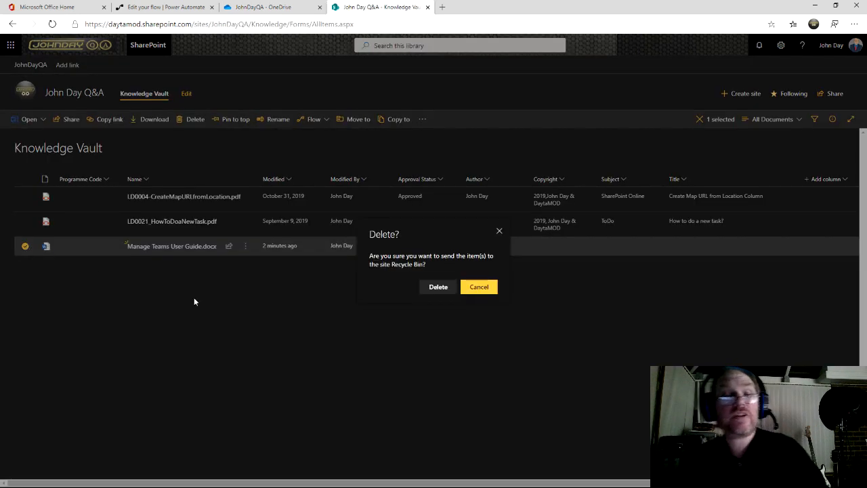
pyautogui.click(439, 289)
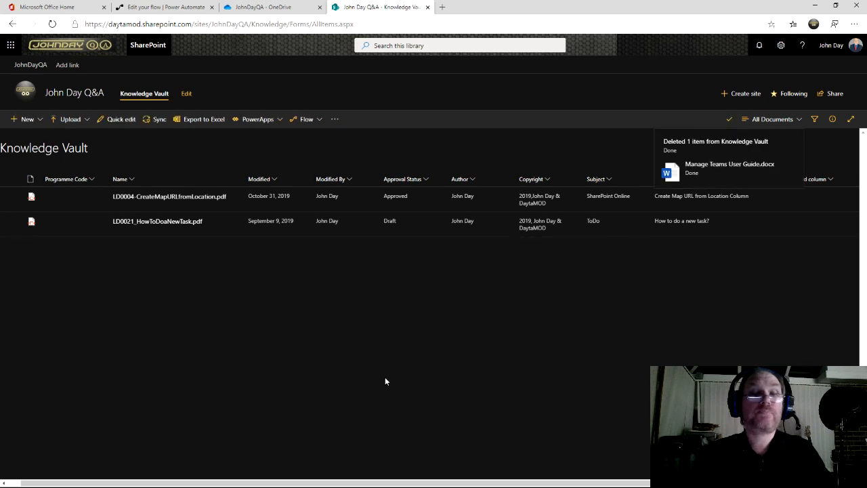
pyautogui.hotkey('alt', 'Tab')
# Step: Drag Manage Teams User Guide.docx from Sample Files onto the JohnDayQA OneDrive page
pyautogui.click(664, 207)
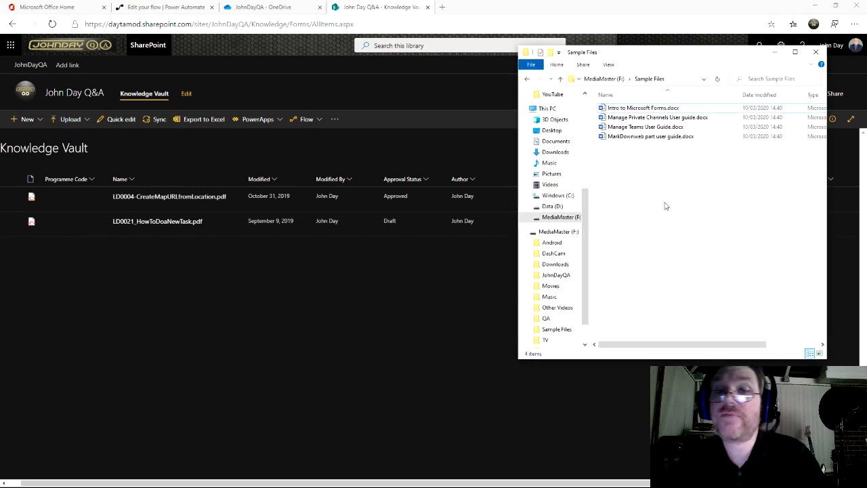
pyautogui.click(657, 128)
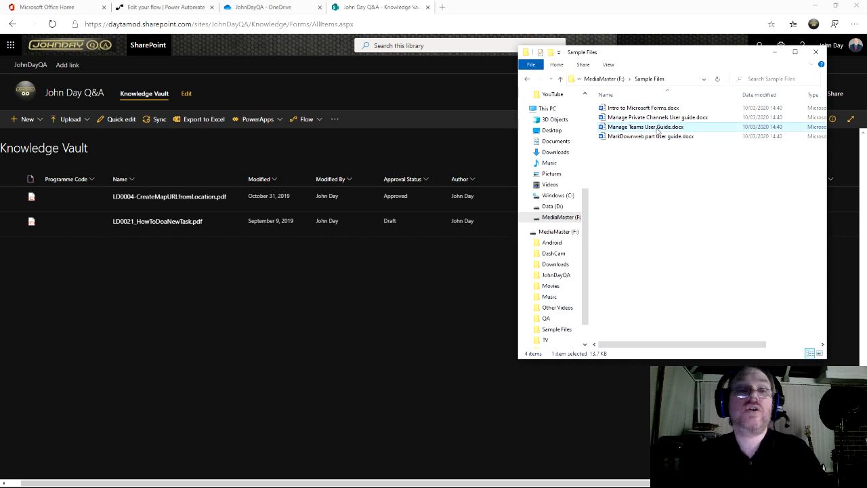
pyautogui.click(279, 8)
pyautogui.hotkey('alt', 'Tab')
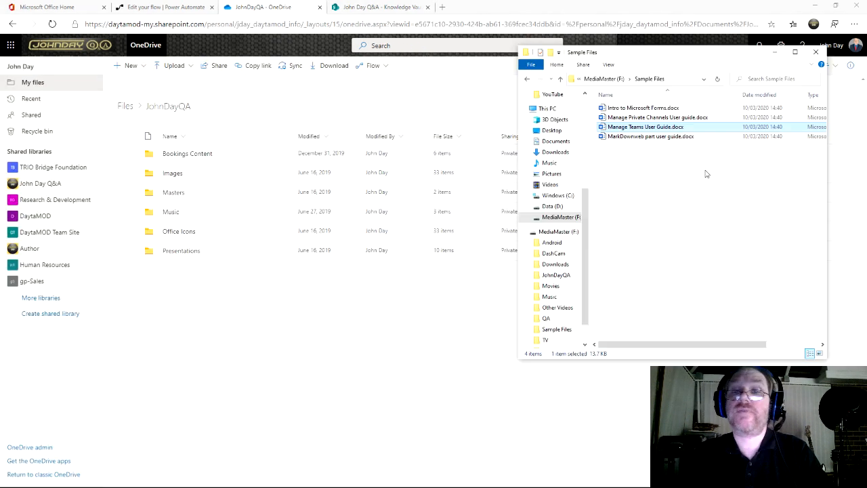
pyautogui.moveTo(669, 132); pyautogui.dragTo(192, 326)
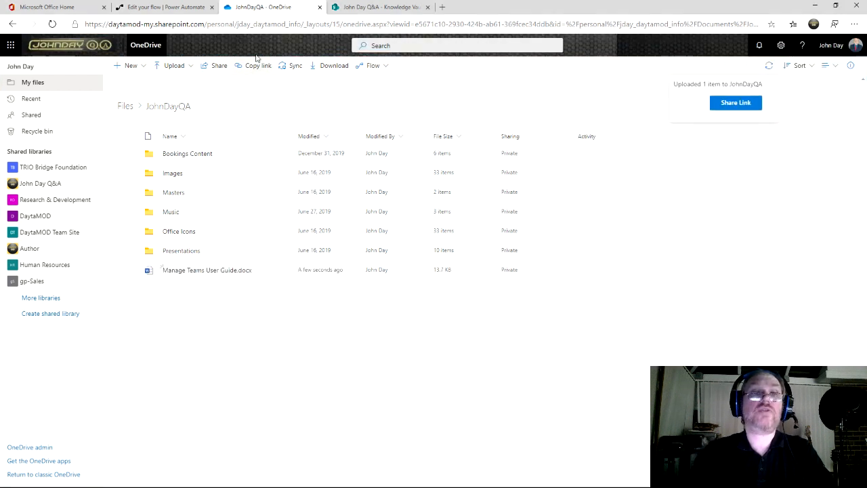
# Step: Refresh the Runs list until the new Mar 10, 07:41 PM run appears as Succeeded
pyautogui.click(166, 8)
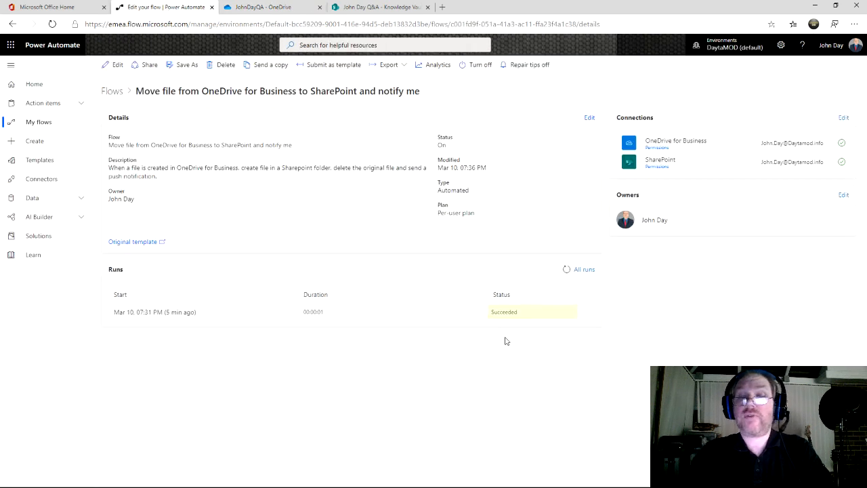
pyautogui.click(567, 270)
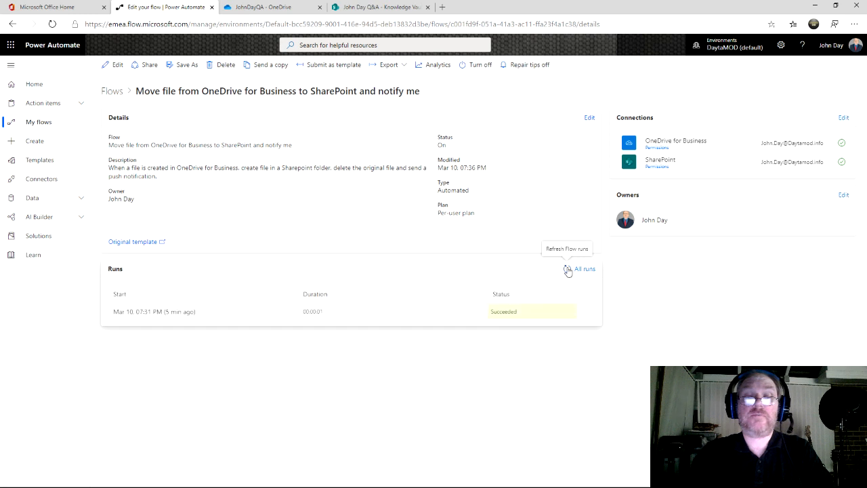
pyautogui.click(567, 269)
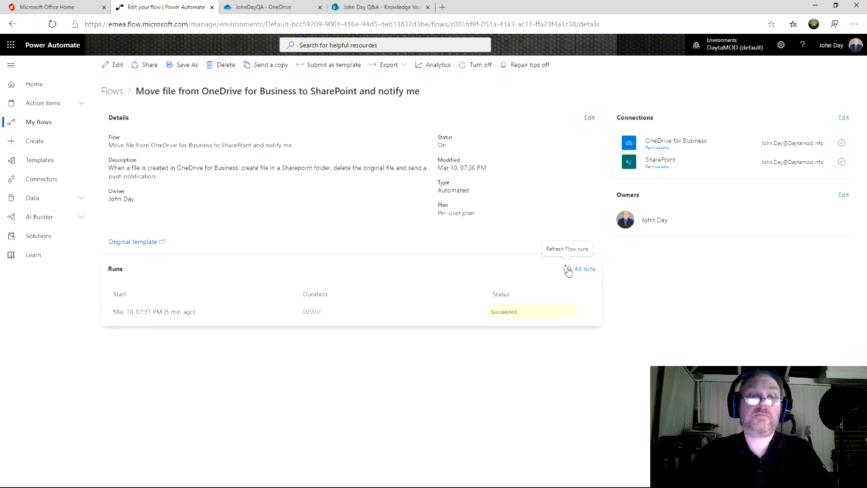
pyautogui.click(568, 270)
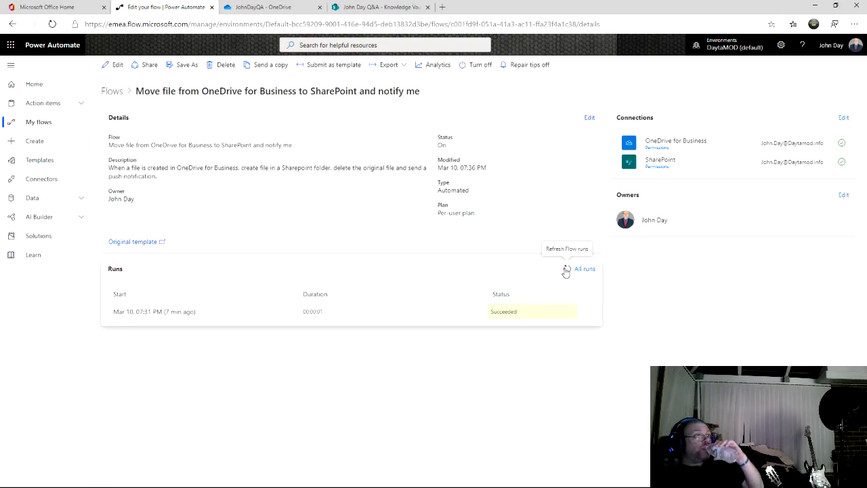
pyautogui.click(567, 271)
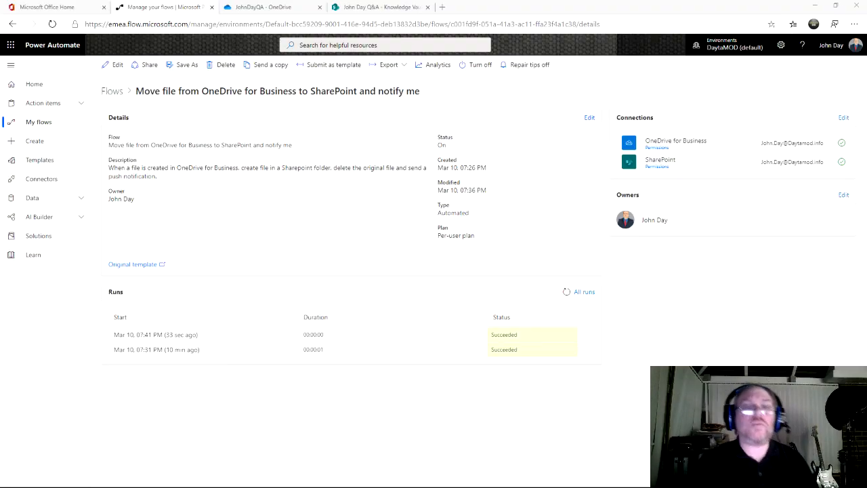
pyautogui.click(263, 10)
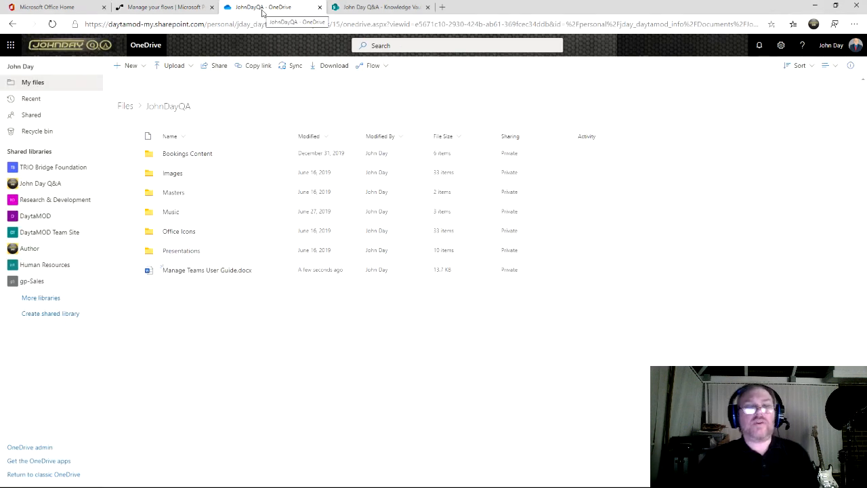
pyautogui.click(166, 8)
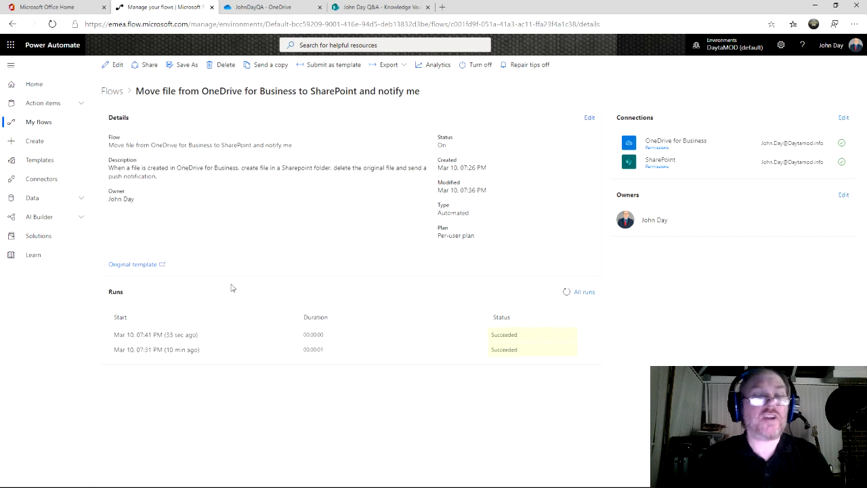
# Step: Open the 07:41 PM run to see Condition result false, then confirm the file remains in JohnDayQA
pyautogui.click(158, 336)
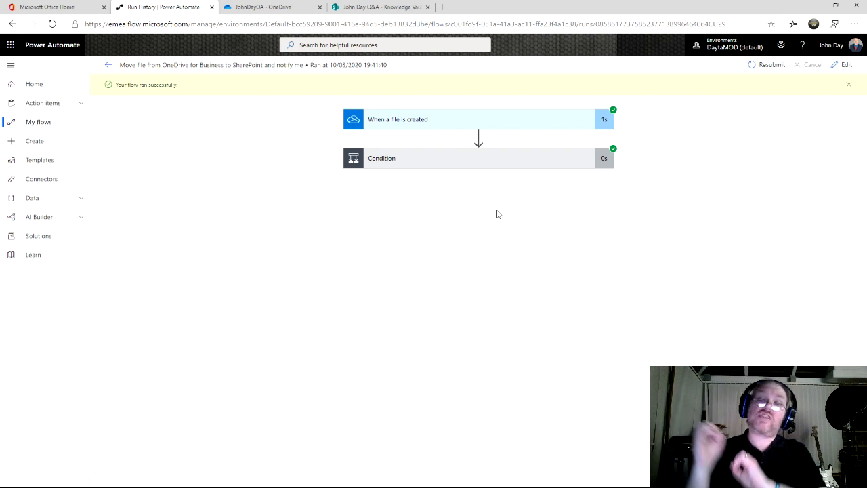
pyautogui.click(521, 122)
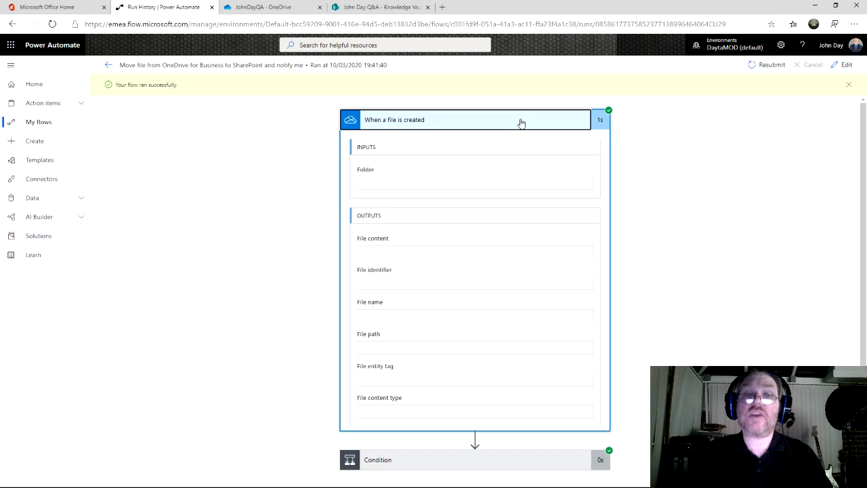
pyautogui.click(521, 122)
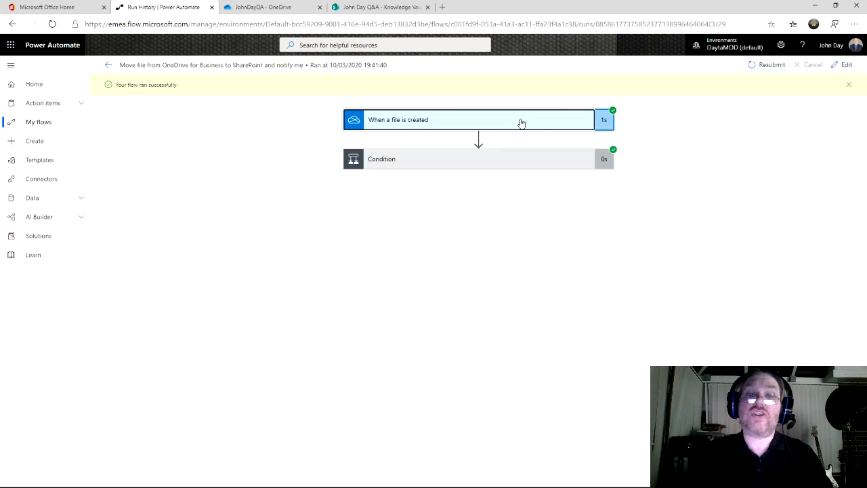
pyautogui.click(491, 166)
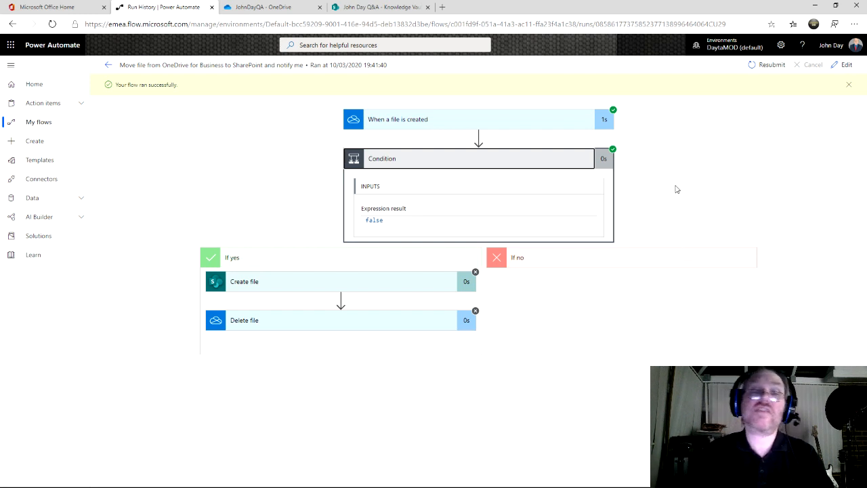
pyautogui.click(276, 9)
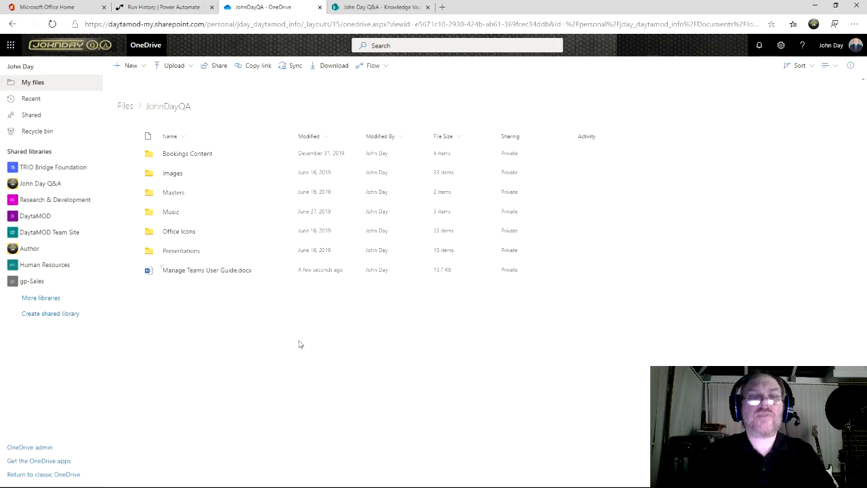
pyautogui.moveTo(223, 276)
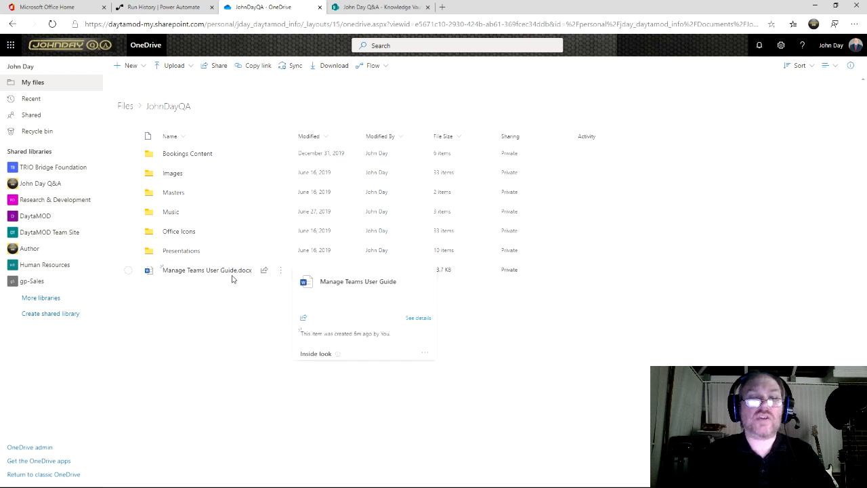
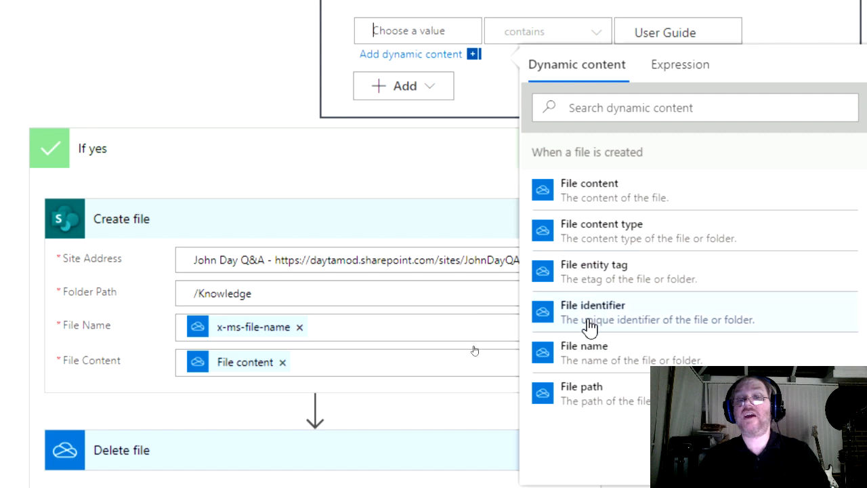
# Step: Insert the trigger's File name field into the Condition, then remove it again
pyautogui.click(678, 71)
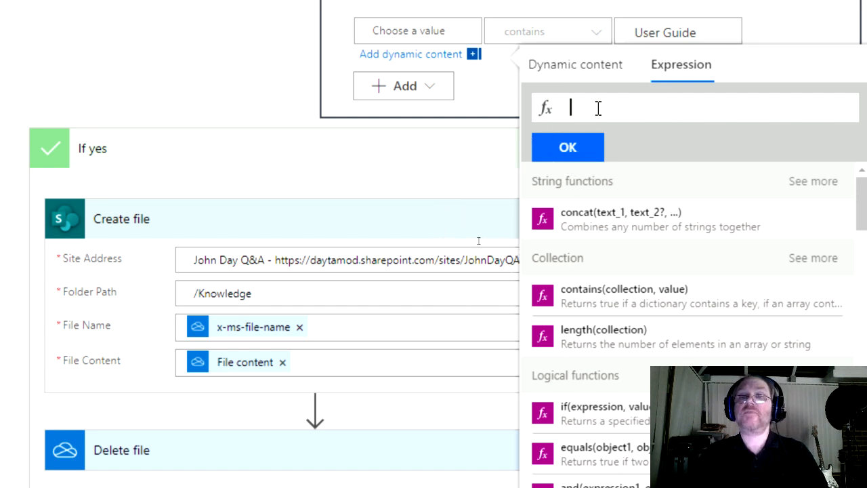
pyautogui.click(577, 68)
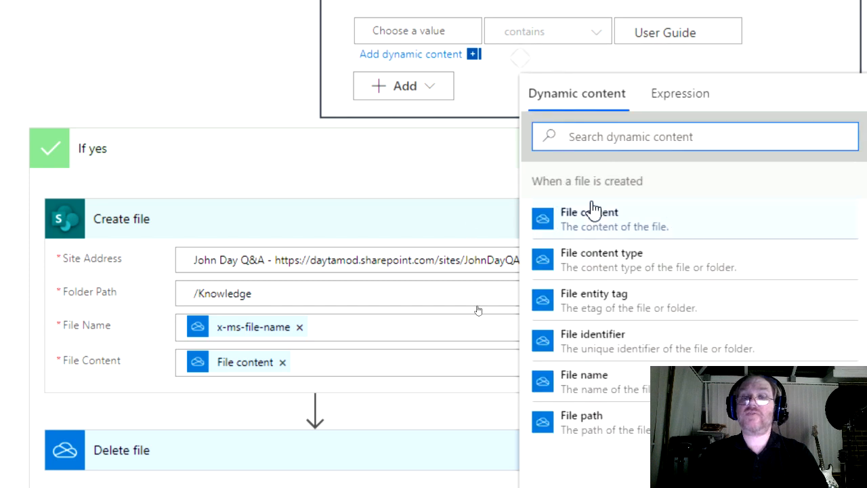
pyautogui.scroll(-1, 596, 271)
pyautogui.click(613, 322)
pyautogui.scroll(5, 590, 296)
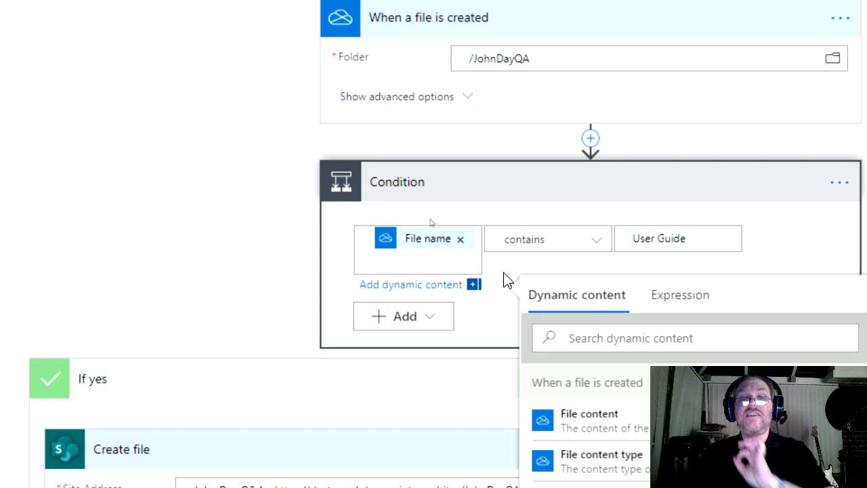
pyautogui.click(460, 242)
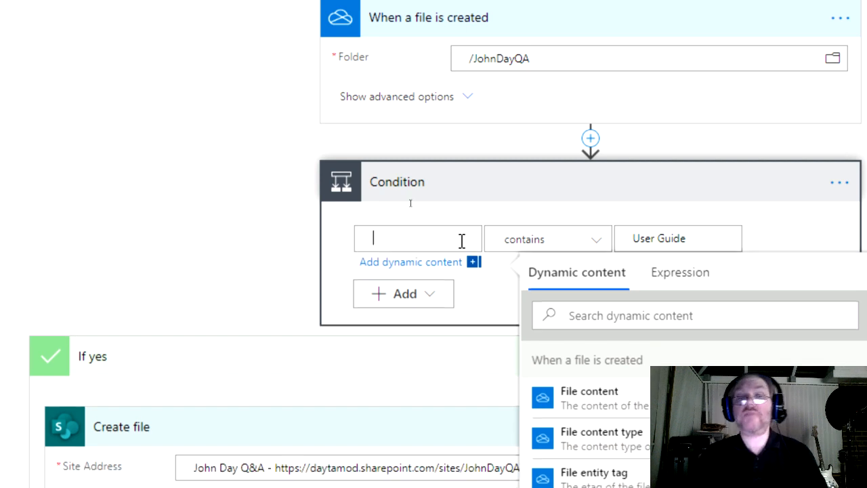
# Step: Enter the expression triggerOutputs()['headers']['x-ms-file-name'] by deleting '-encoded' from the File name reference
pyautogui.click(694, 279)
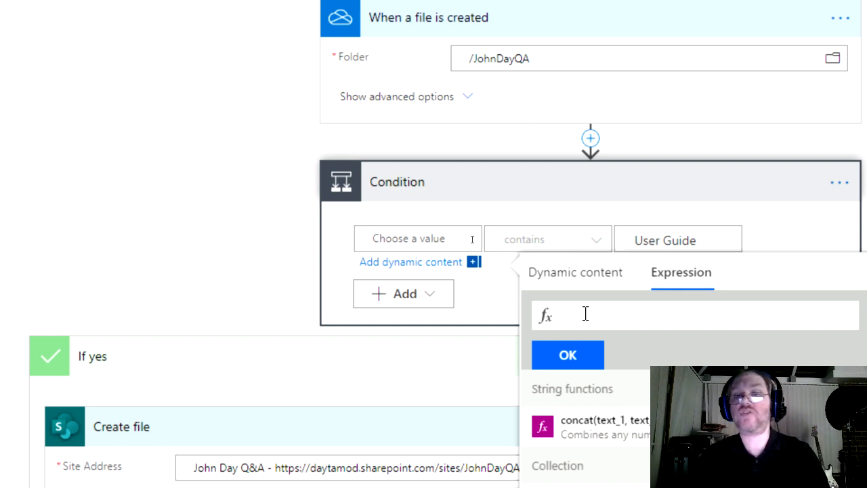
pyautogui.click(585, 283)
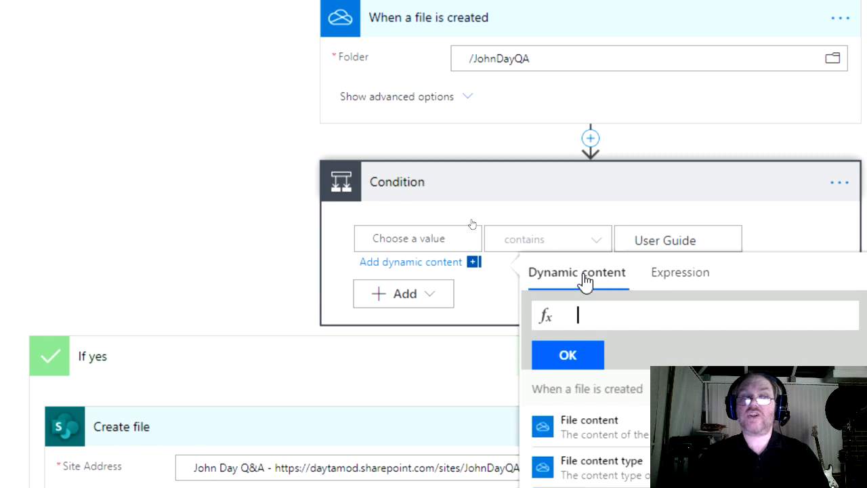
pyautogui.scroll(-2, 617, 335)
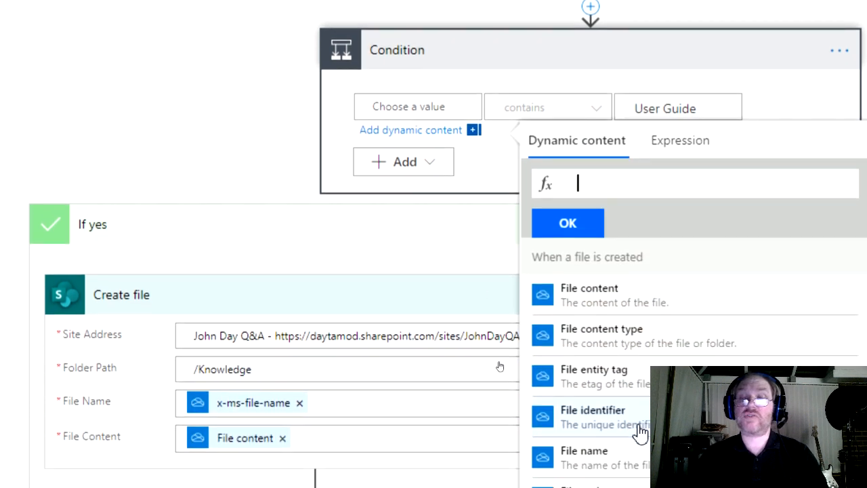
pyautogui.scroll(-1, 640, 434)
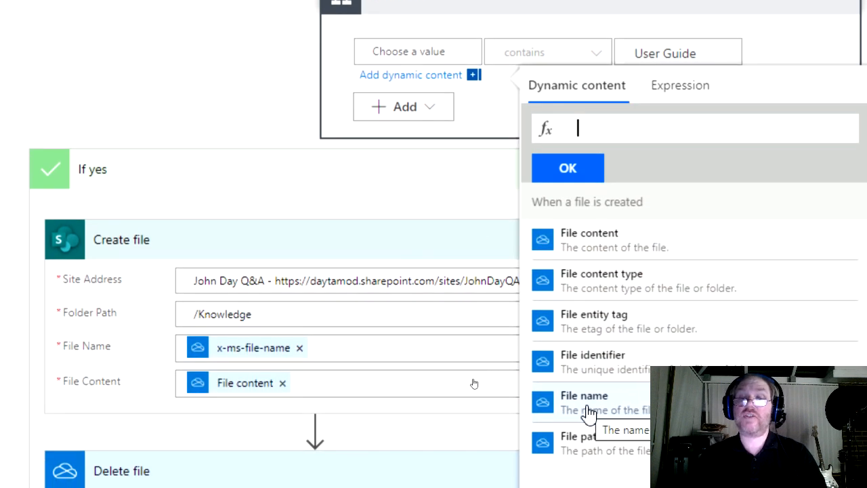
pyautogui.click(588, 407)
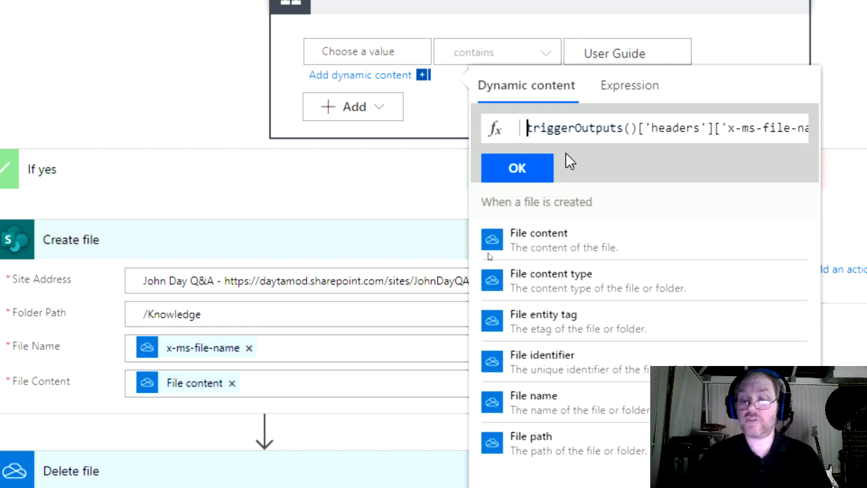
pyautogui.press('Right')
pyautogui.press('Right')
pyautogui.press('Right')
pyautogui.press('Right')
pyautogui.press('Right')
pyautogui.press('Right')
pyautogui.press('Right')
pyautogui.press('Right')
pyautogui.press('Right')
pyautogui.press('Right')
pyautogui.press('Right')
pyautogui.press('Right')
pyautogui.press('Right')
pyautogui.press('Right')
pyautogui.press('Right')
pyautogui.press('Right')
pyautogui.press('Right')
pyautogui.press('Right')
pyautogui.press('Right')
pyautogui.press('Right')
pyautogui.press('Right')
pyautogui.press('Left')
pyautogui.press('Left')
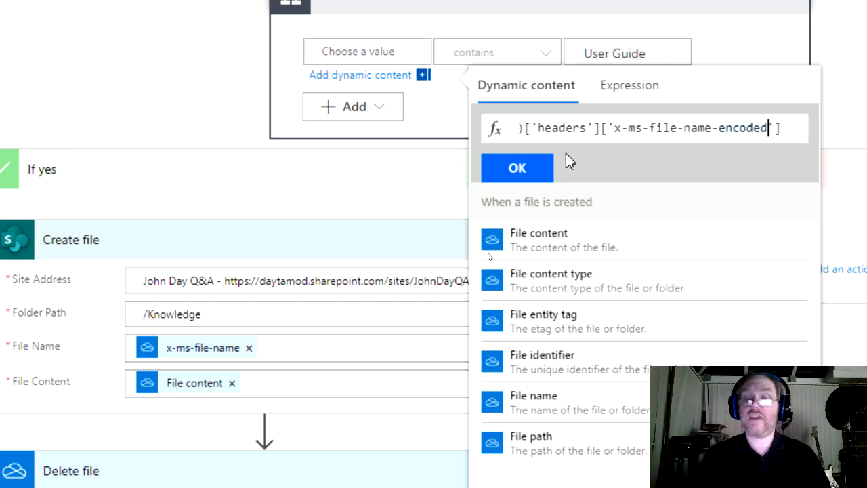
pyautogui.press('BackSpace')
pyautogui.press('BackSpace')
pyautogui.press('BackSpace')
pyautogui.press('BackSpace')
pyautogui.press('BackSpace')
pyautogui.press('BackSpace')
pyautogui.press('BackSpace')
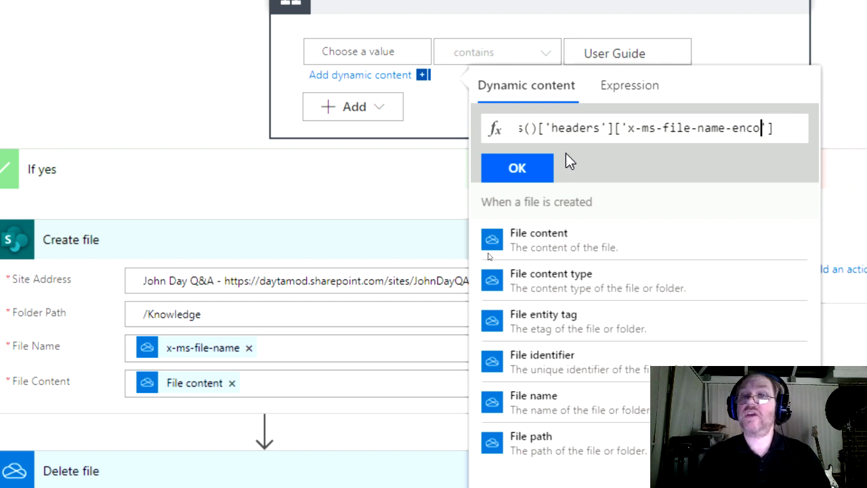
pyautogui.press('BackSpace')
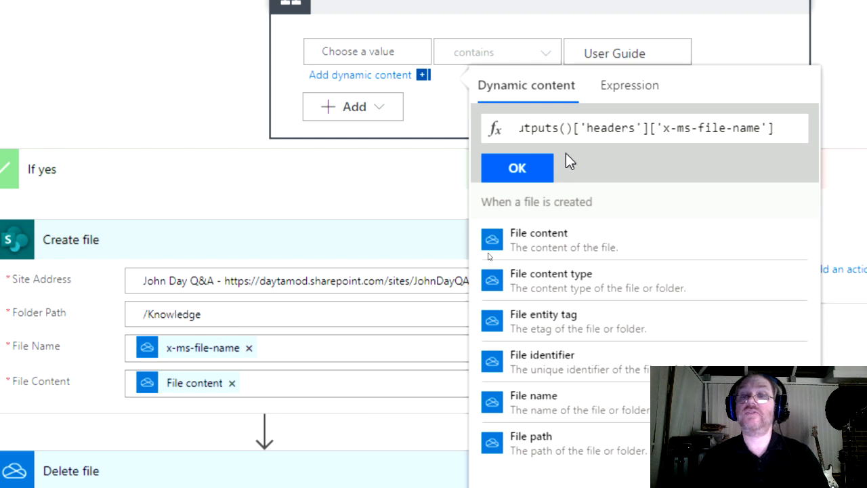
pyautogui.click(531, 174)
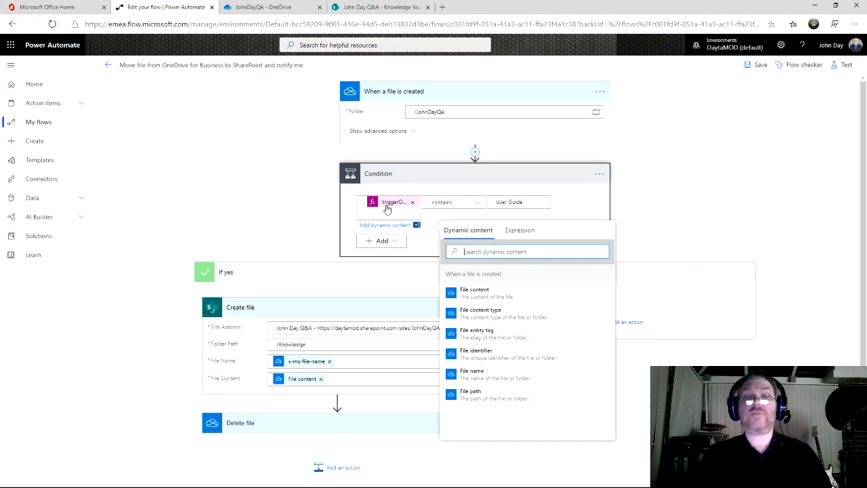
# Step: Save the flow and return to its details page
pyautogui.click(760, 65)
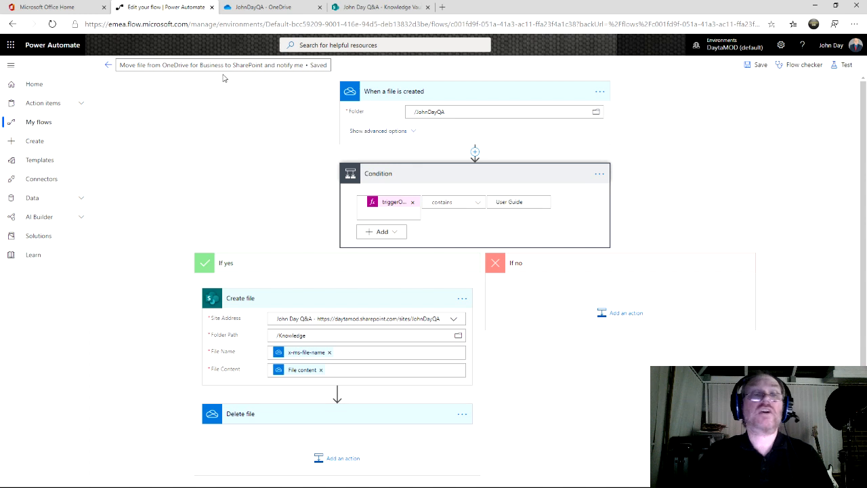
pyautogui.click(110, 66)
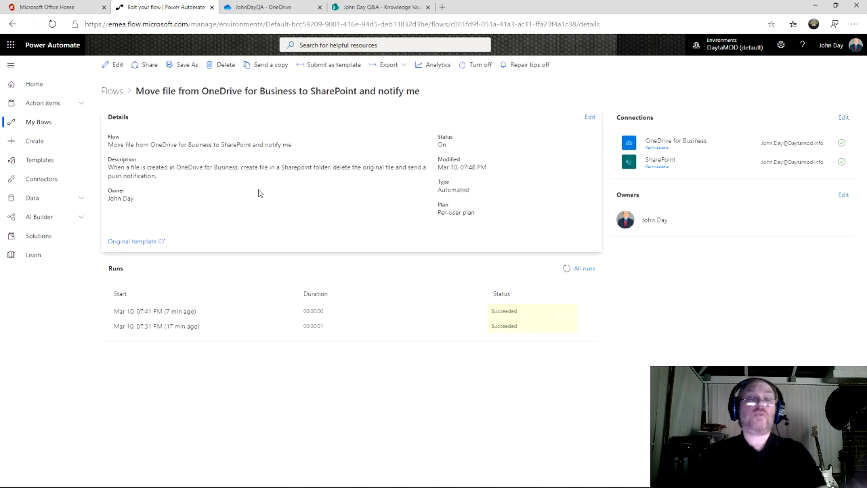
# Step: Check the JohnDayQA OneDrive files, then reopen the flow in the editor
pyautogui.click(288, 12)
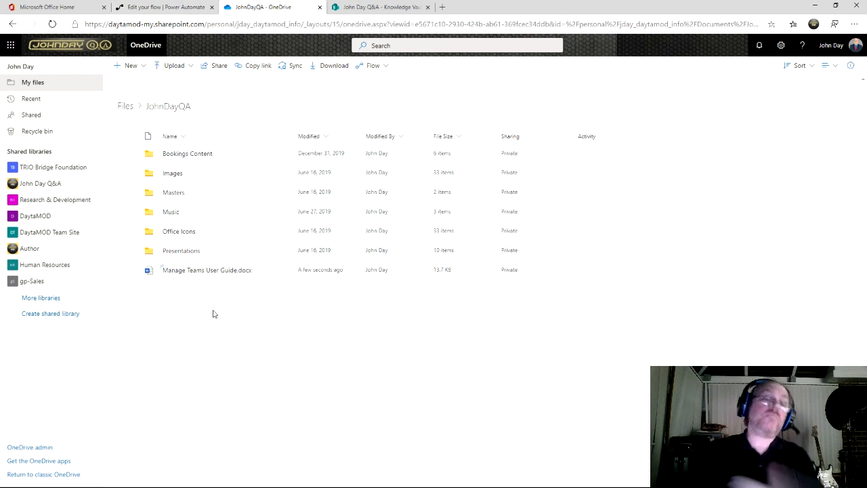
pyautogui.click(166, 6)
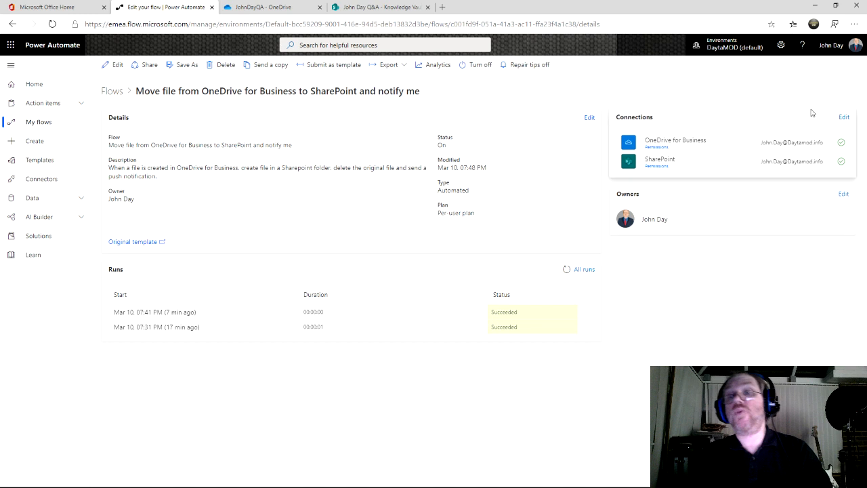
pyautogui.click(117, 65)
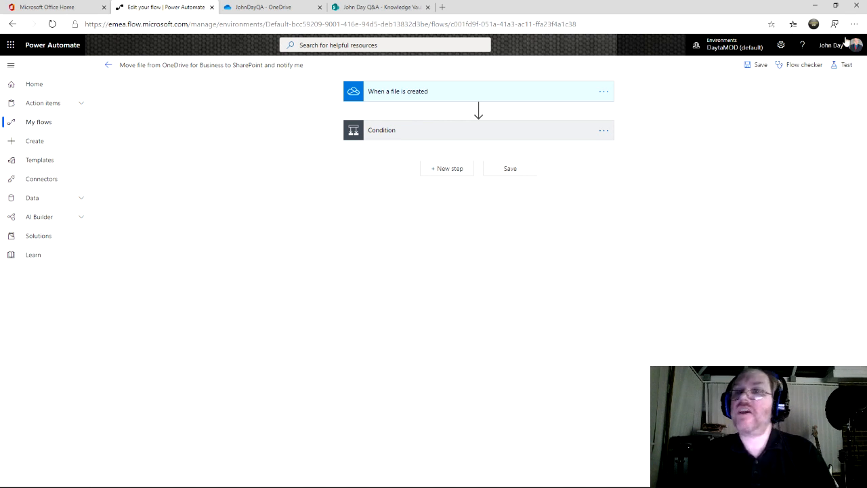
# Step: Test the flow with data from the Succeeded run 7 minutes ago and expand the trigger
pyautogui.click(841, 68)
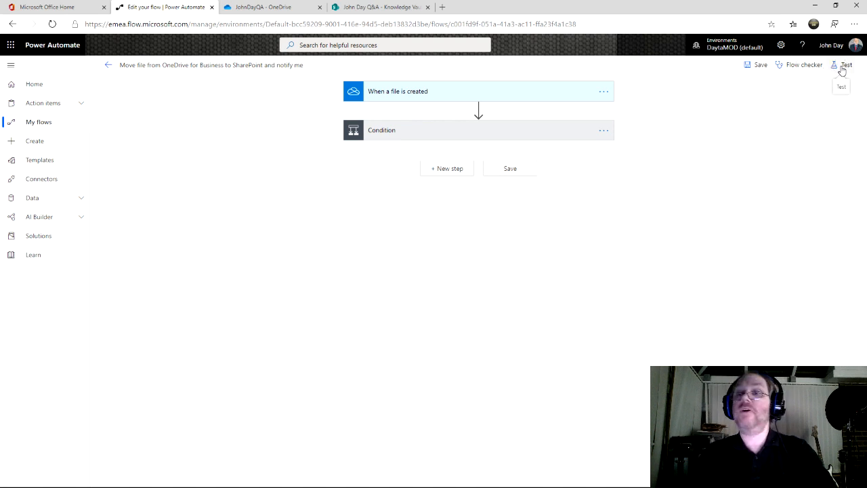
pyautogui.click(843, 67)
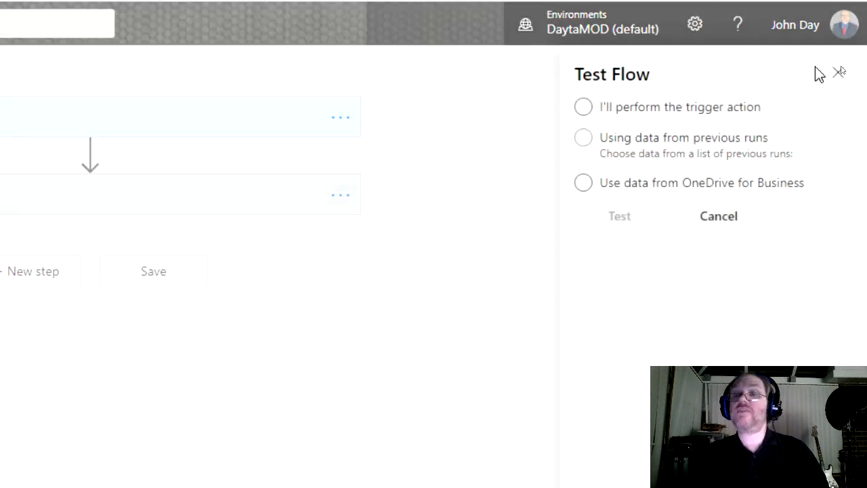
pyautogui.click(584, 139)
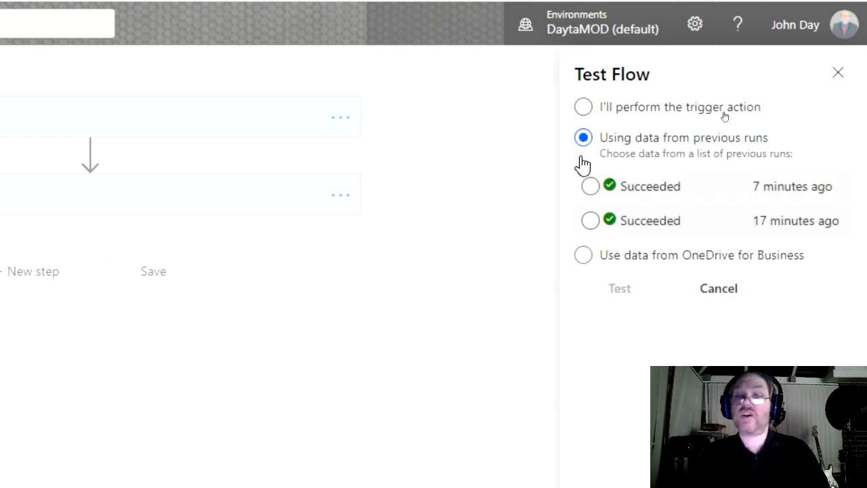
pyautogui.click(590, 188)
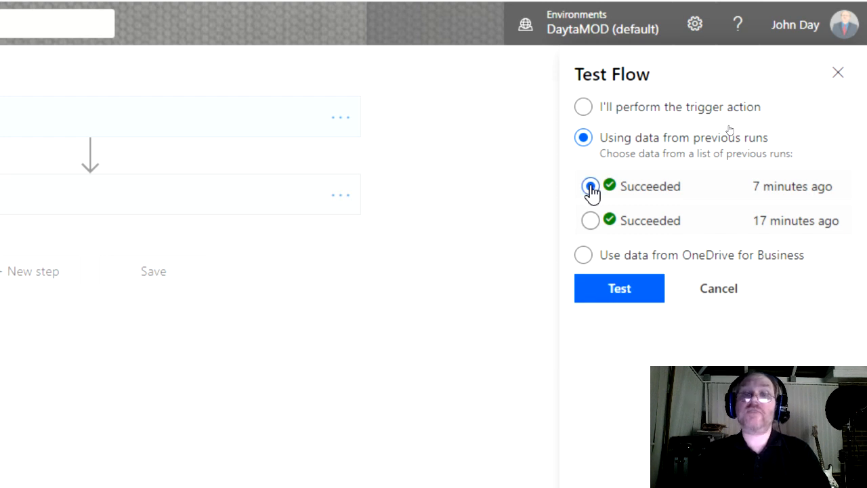
pyautogui.click(619, 288)
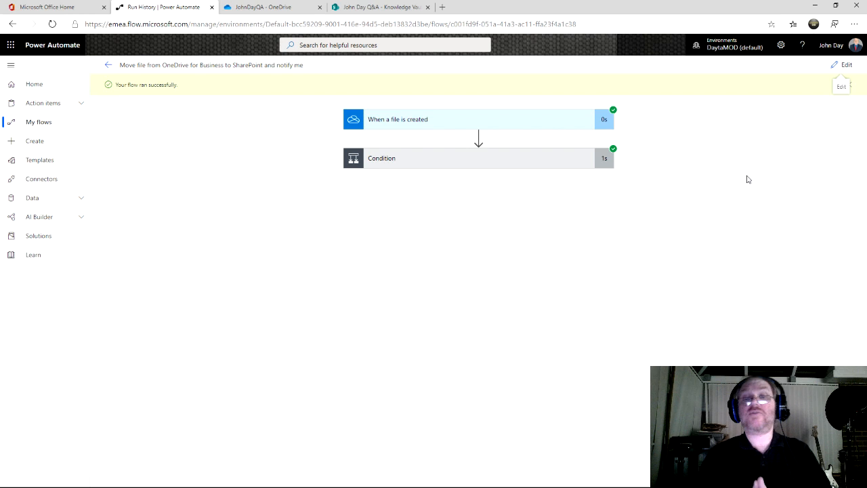
pyautogui.click(550, 122)
# Step: Open the latest test run and select the 'When a file is created' trigger's encoded File name output
pyautogui.click(276, 8)
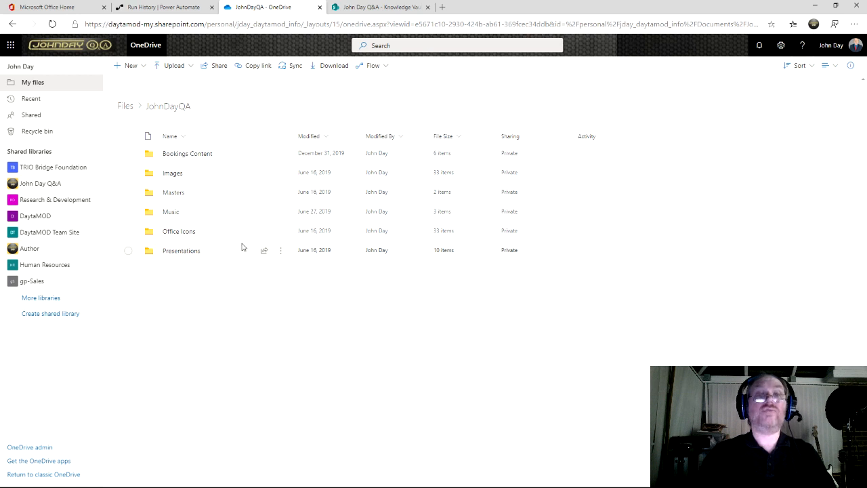
pyautogui.click(375, 8)
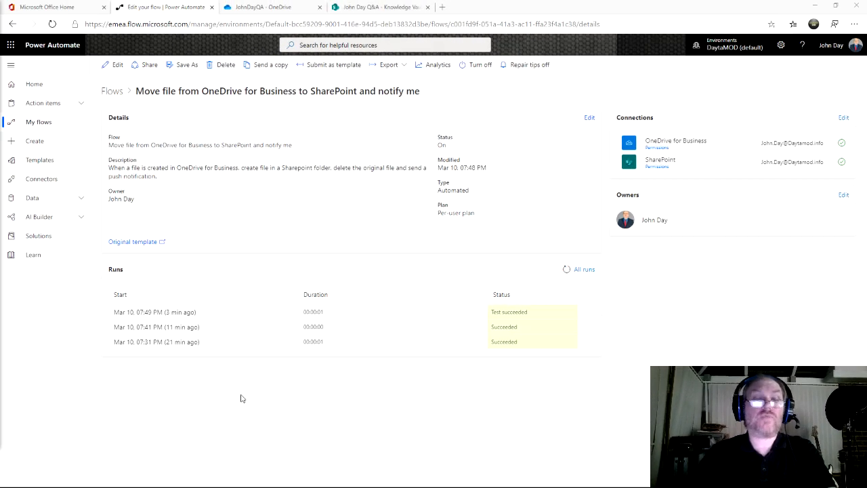
pyautogui.click(153, 314)
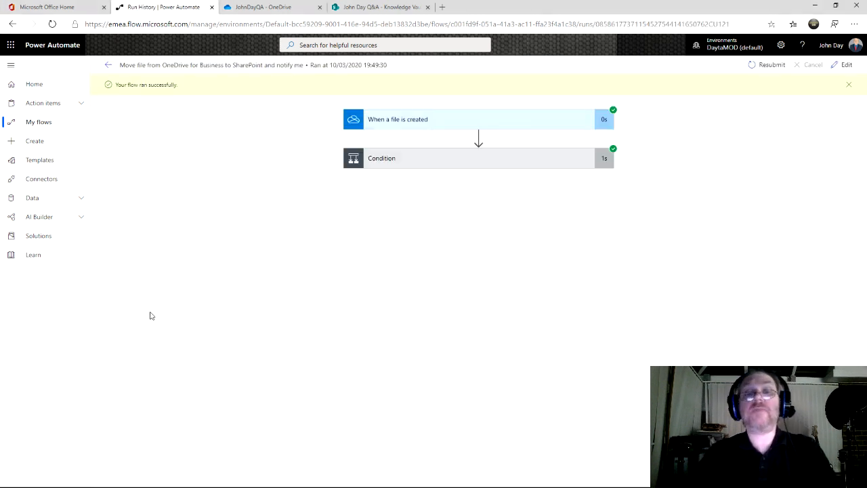
pyautogui.click(425, 122)
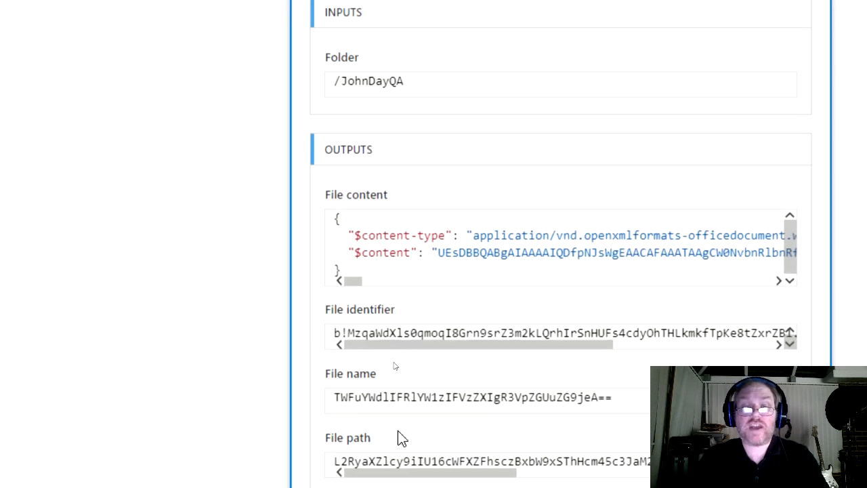
pyautogui.moveTo(612, 317); pyautogui.dragTo(336, 319)
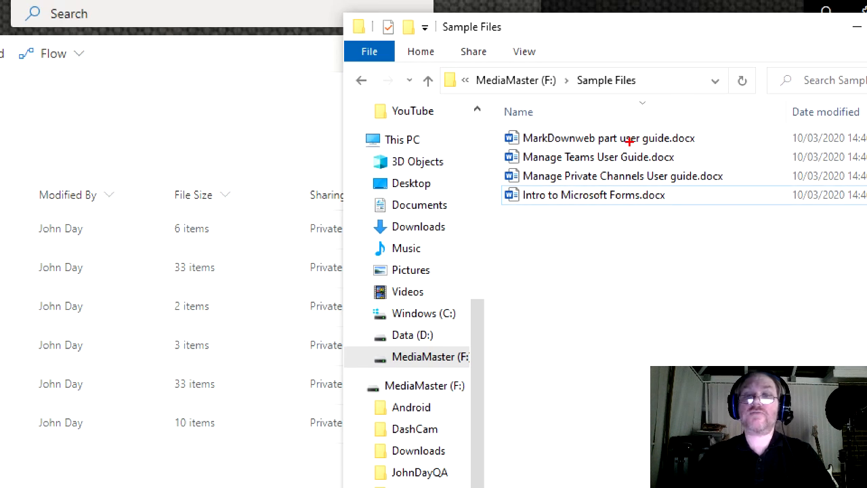
# Step: Drag the three User Guide files and Intro to Microsoft Forms.docx into JohnDayQA
pyautogui.moveTo(495, 125); pyautogui.dragTo(741, 188)
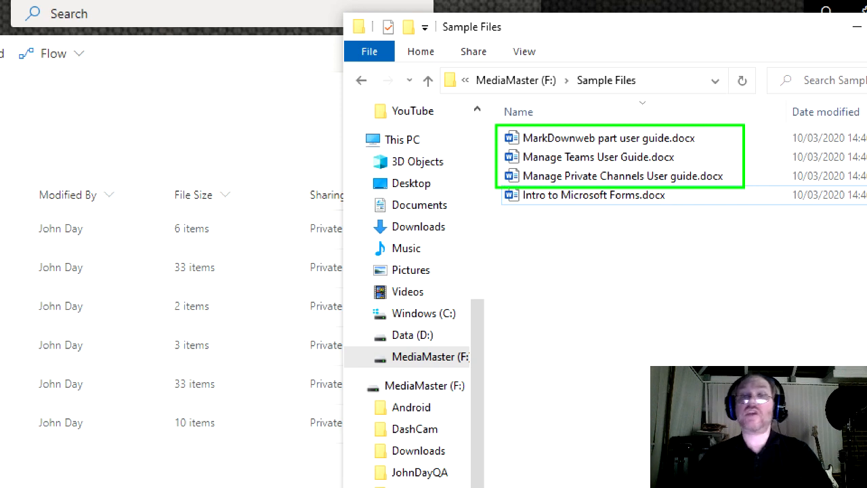
pyautogui.moveTo(493, 186); pyautogui.dragTo(741, 208)
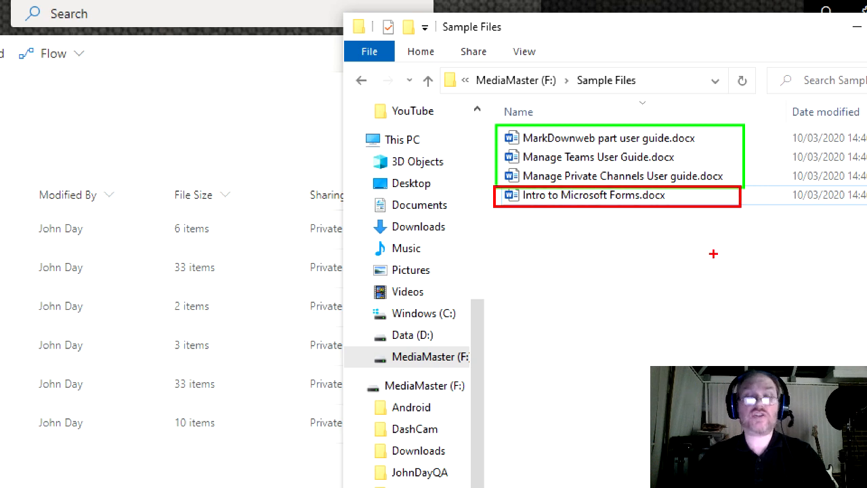
pyautogui.press('Escape')
pyautogui.moveTo(657, 193); pyautogui.dragTo(295, 302)
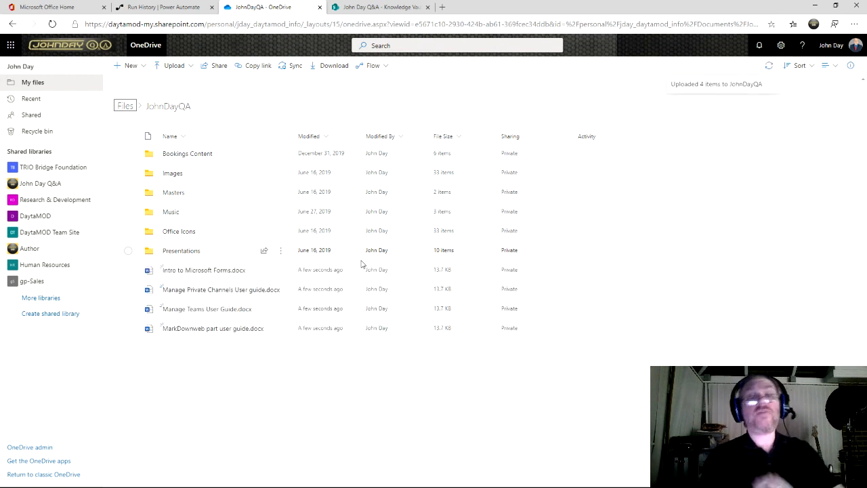
# Step: Refresh the flow's run history to list four new Succeeded runs at 07:58 PM
pyautogui.click(160, 8)
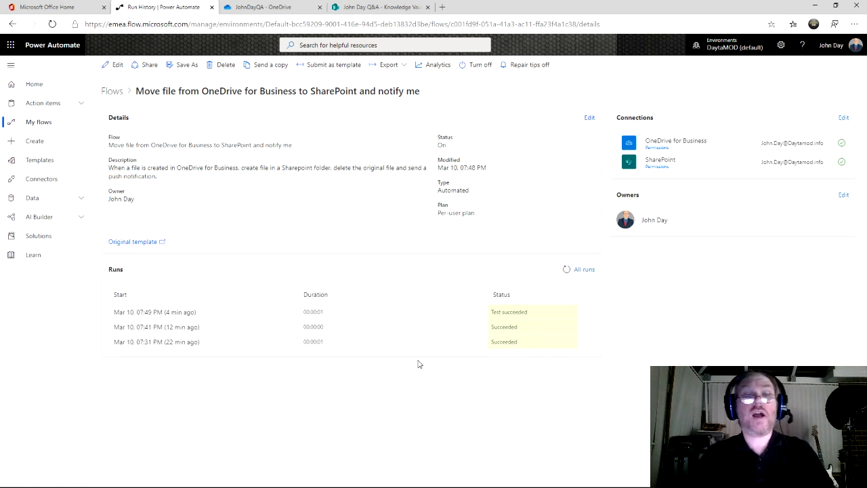
pyautogui.click(567, 270)
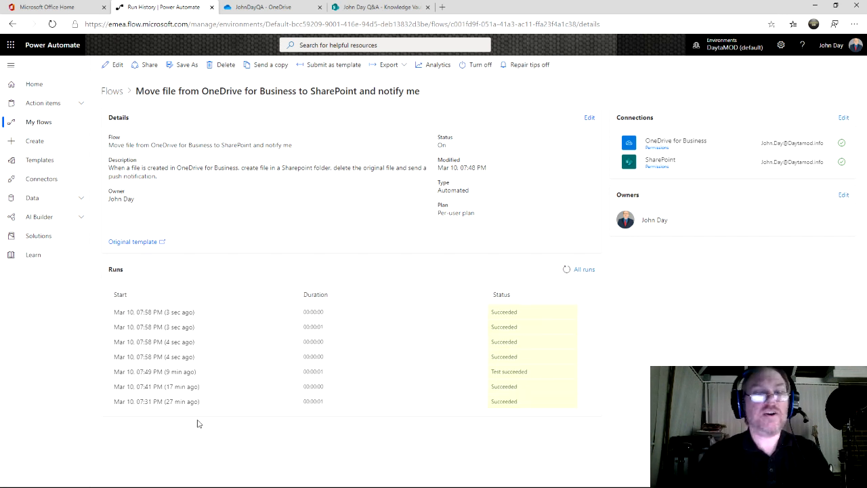
# Step: Compare OneDrive, Knowledge Vault and run history: only Manage Teams User Guide.docx moved
pyautogui.click(267, 12)
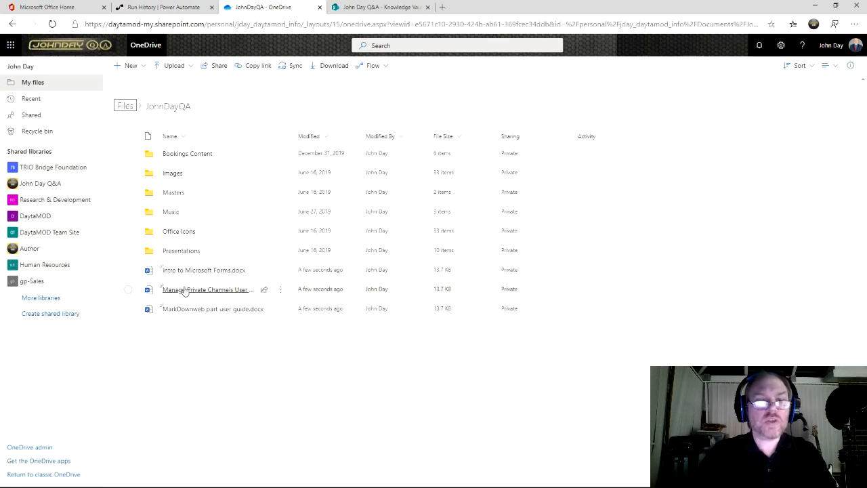
pyautogui.moveTo(228, 275)
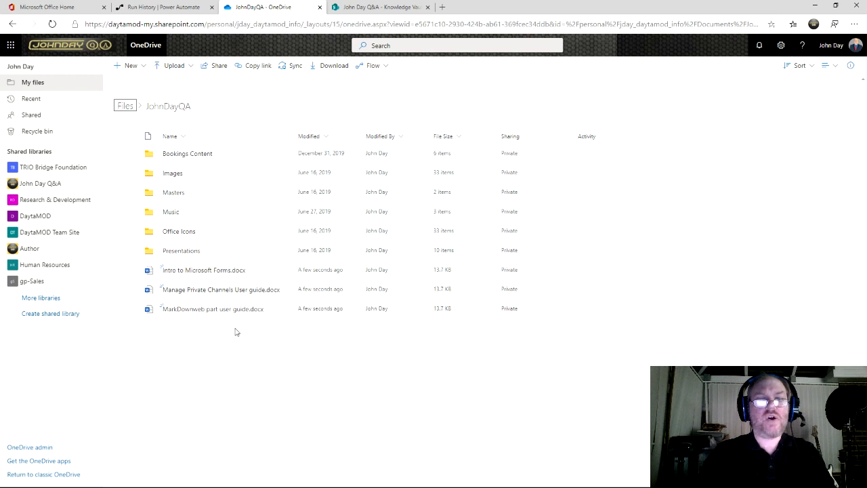
pyautogui.click(380, 7)
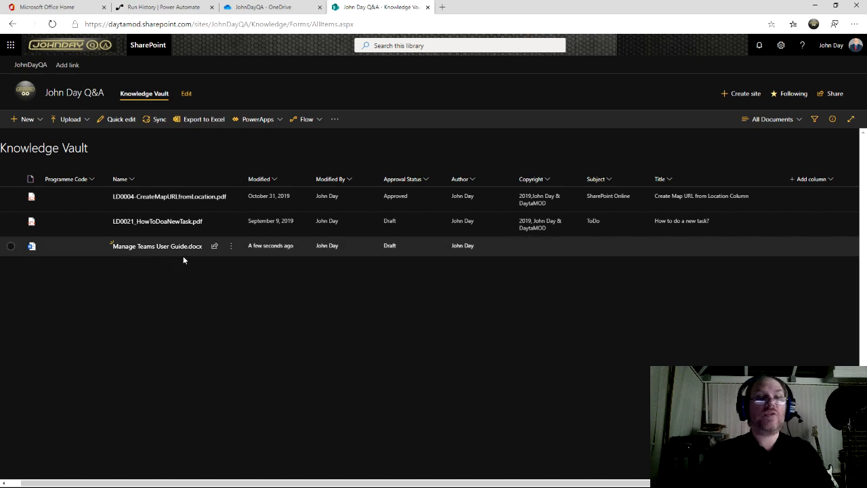
pyautogui.click(177, 8)
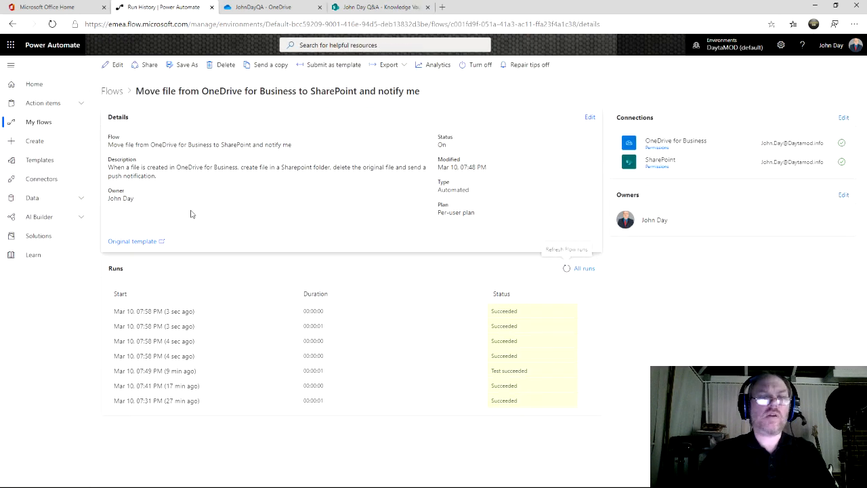
pyautogui.click(251, 9)
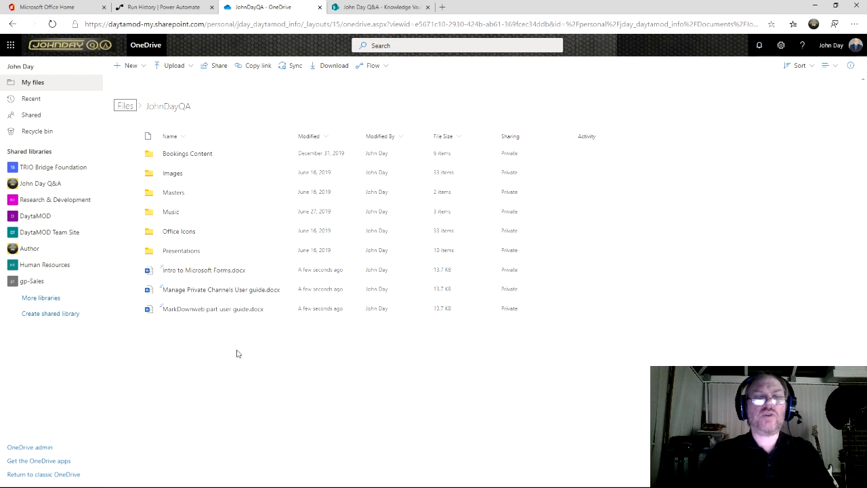
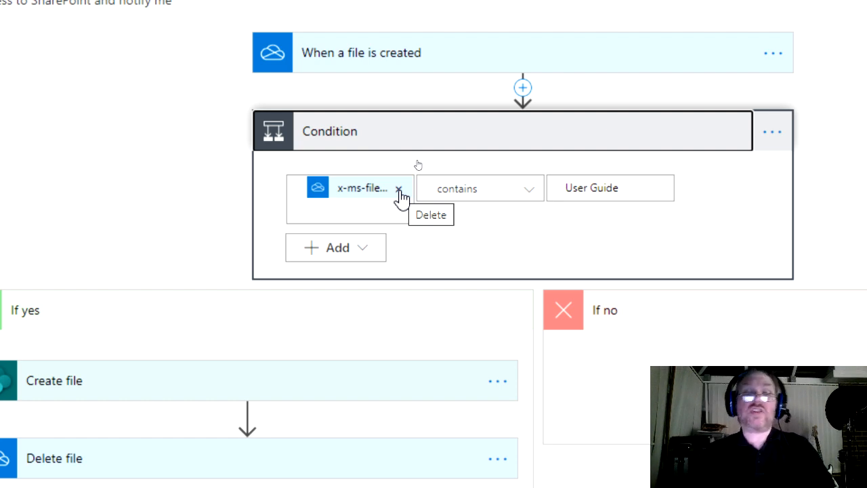
# Step: Remove the x-ms-file-name token from the condition's first value and begin a toLower( expression
pyautogui.click(399, 190)
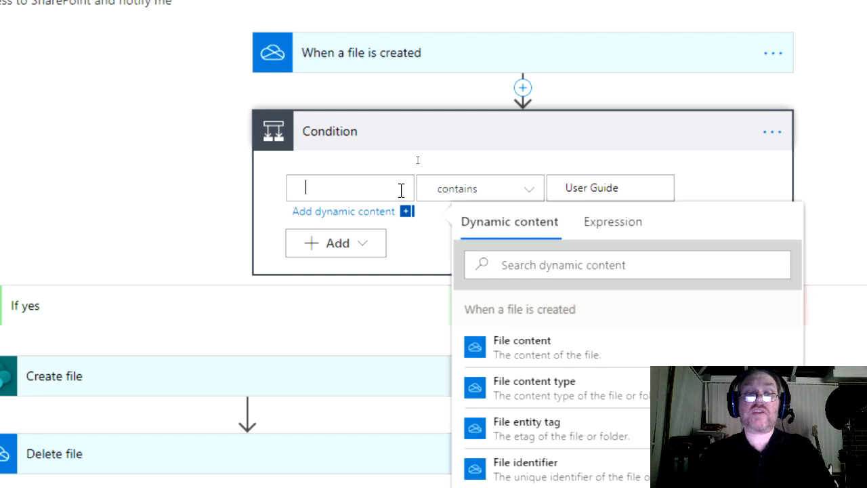
pyautogui.click(623, 231)
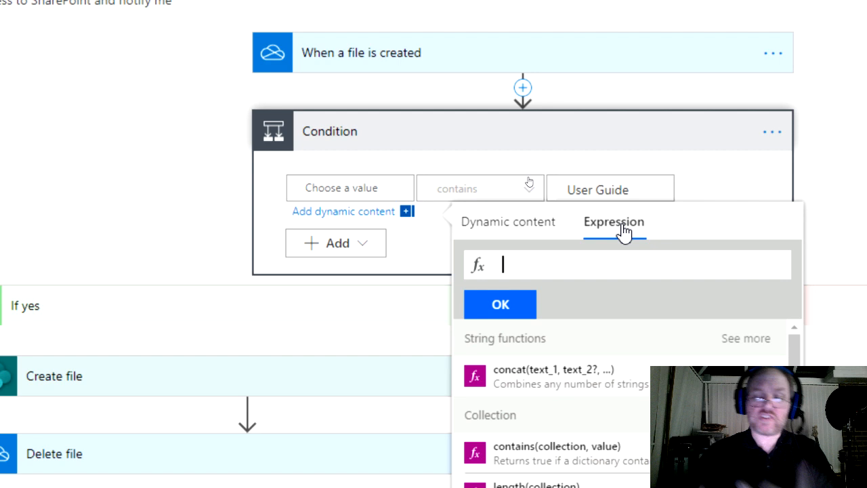
pyautogui.write('l')
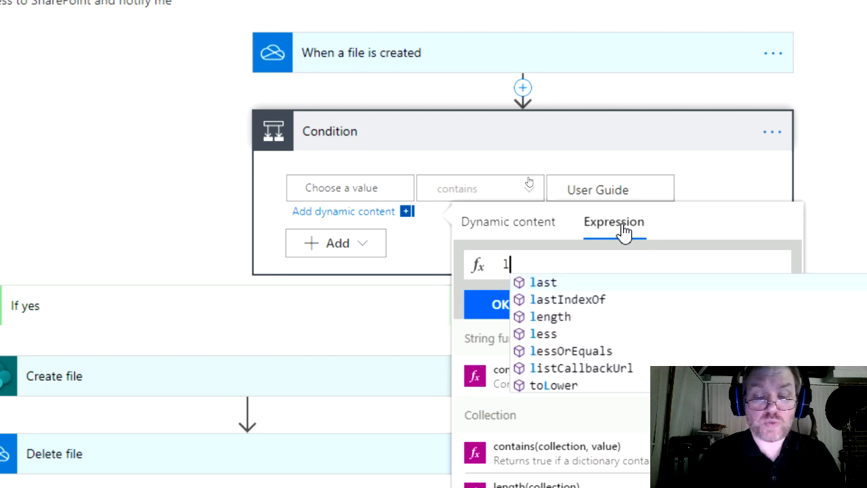
pyautogui.write('ower')
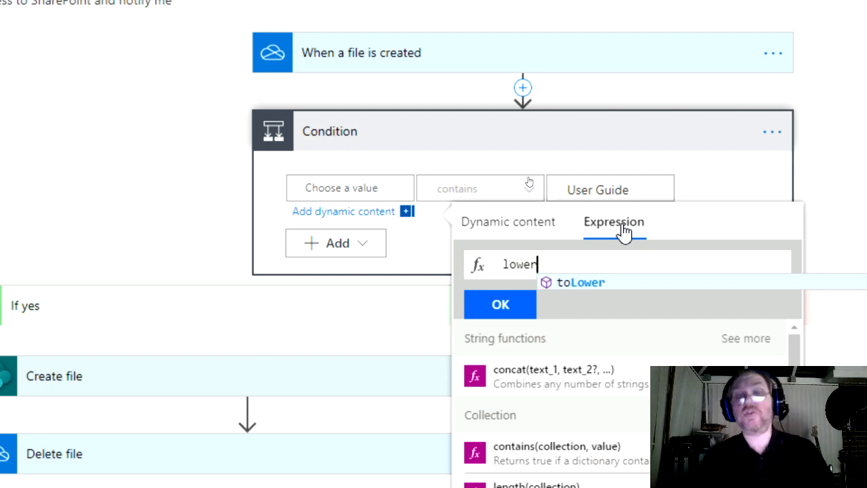
pyautogui.click(580, 283)
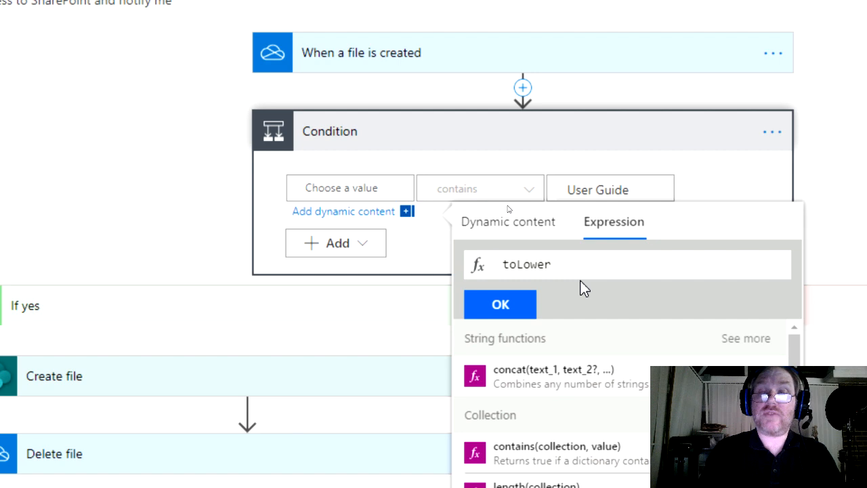
pyautogui.write('(')
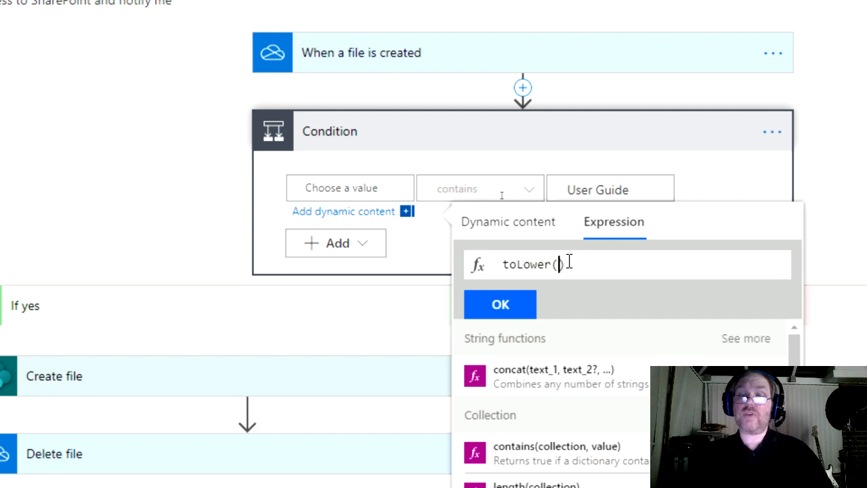
# Step: Insert the File name header into toLower, trim x-ms-file-name-encoded to x-ms-file-name, and apply
pyautogui.click(521, 229)
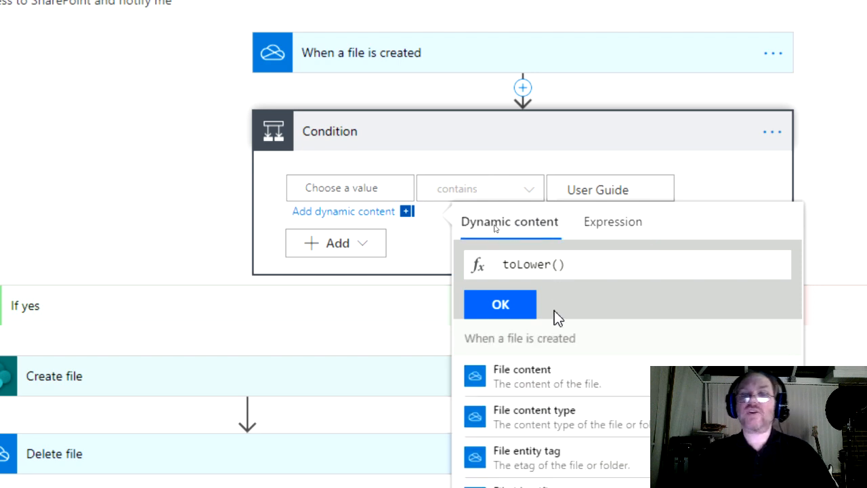
pyautogui.scroll(-2, 572, 433)
pyautogui.scroll(-1, 573, 432)
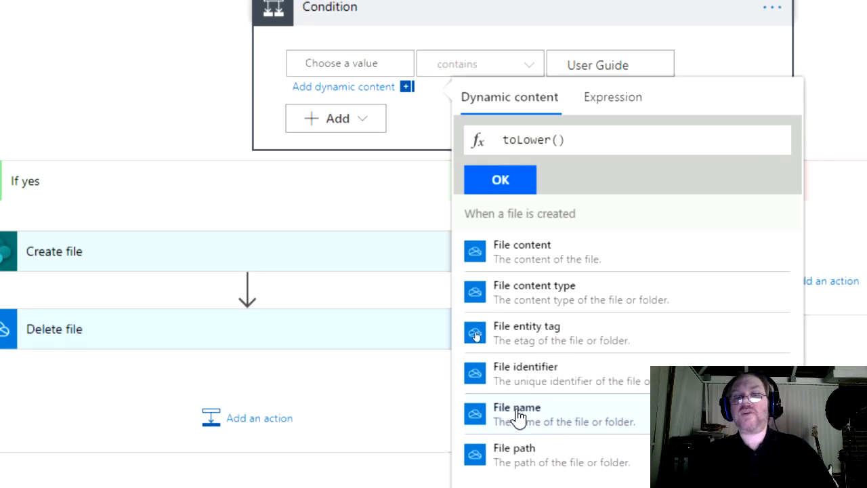
pyautogui.click(518, 415)
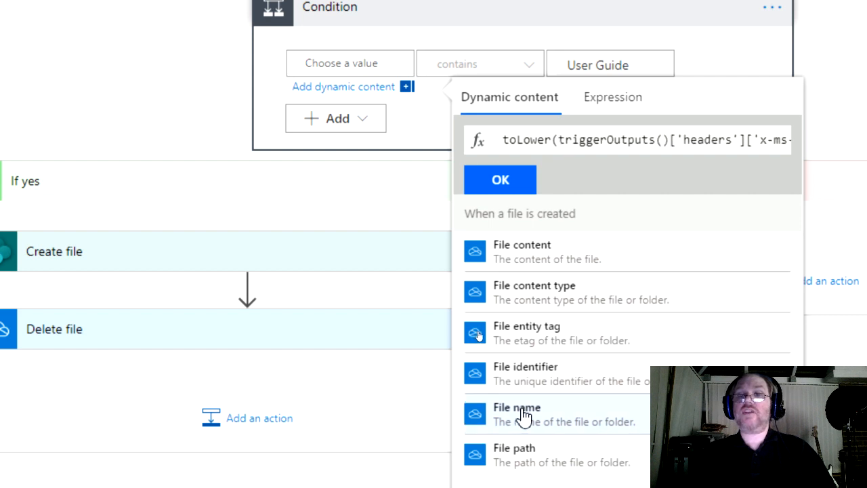
pyautogui.click(730, 138)
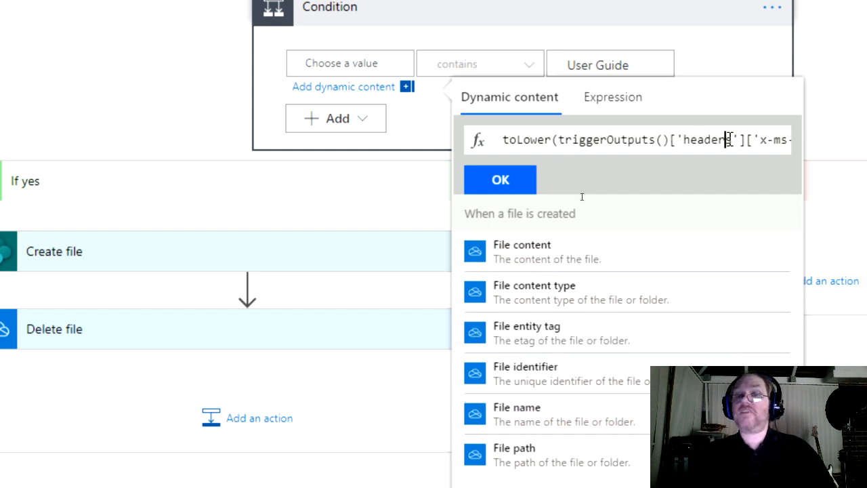
pyautogui.press('Right')
pyautogui.press('Right')
pyautogui.press('Right')
pyautogui.press('Right')
pyautogui.press('Right')
pyautogui.press('Right')
pyautogui.press('Right')
pyautogui.press('Right')
pyautogui.press('Right')
pyautogui.press('Right')
pyautogui.press('Right')
pyautogui.press('Right')
pyautogui.press('Right')
pyautogui.press('Right')
pyautogui.press('Right')
pyautogui.press('Right')
pyautogui.press('Right')
pyautogui.press('Right')
pyautogui.press('Right')
pyautogui.press('Right')
pyautogui.press('Right')
pyautogui.press('Right')
pyautogui.press('Right')
pyautogui.press('Right')
pyautogui.press('Right')
pyautogui.press('Right')
pyautogui.press('Right')
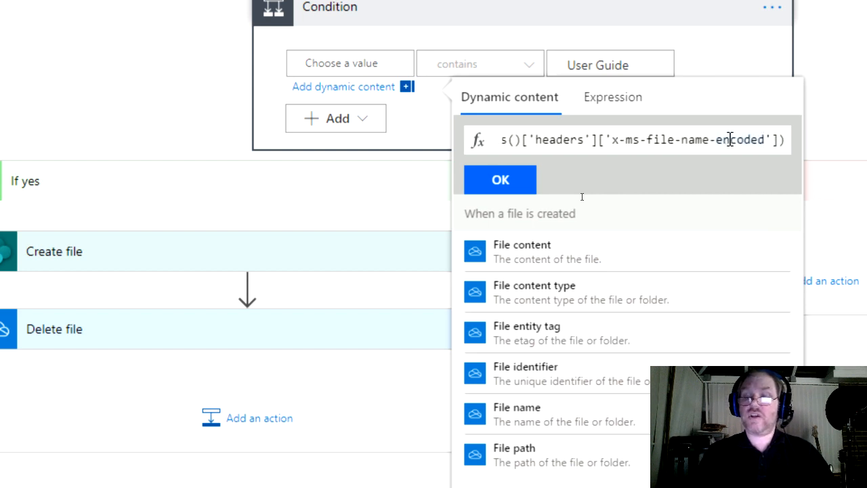
pyautogui.press('BackSpace')
pyautogui.press('BackSpace')
pyautogui.press('BackSpace')
pyautogui.press('BackSpace')
pyautogui.press('BackSpace')
pyautogui.press('BackSpace')
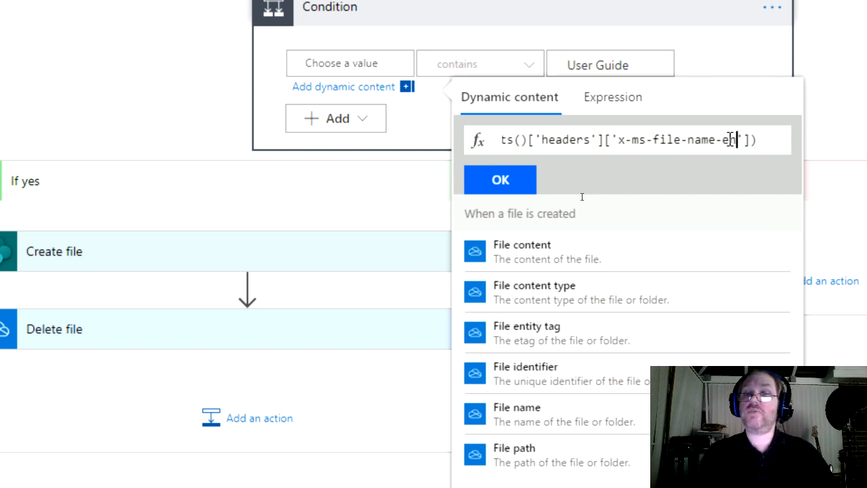
pyautogui.press('BackSpace')
pyautogui.press('BackSpace')
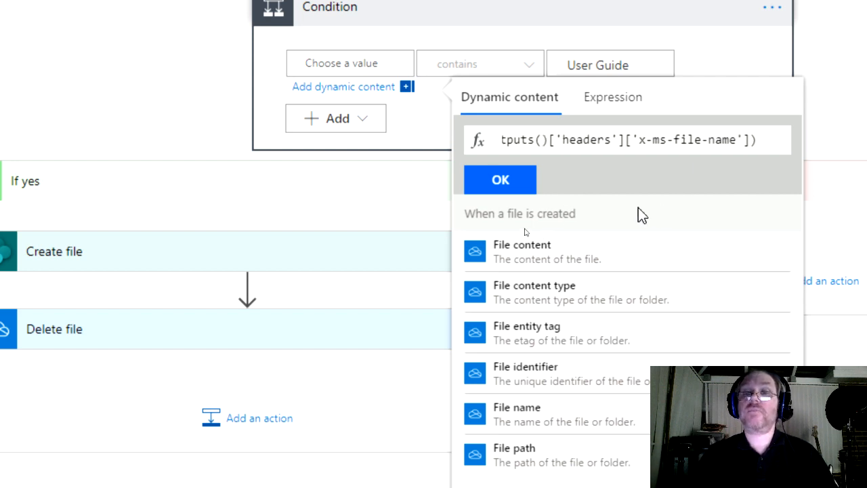
pyautogui.click(501, 180)
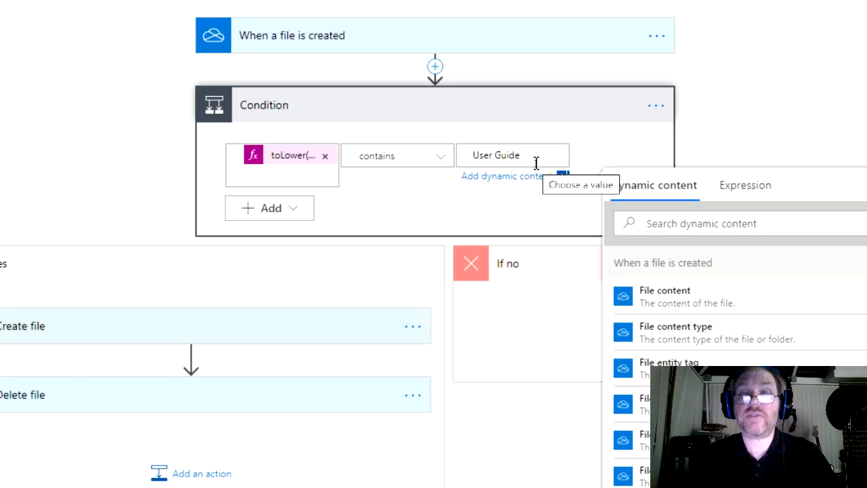
# Step: Replace 'User Guide' with 'user guide' in the condition's right-hand value and save the flow
pyautogui.moveTo(532, 161); pyautogui.dragTo(467, 156)
pyautogui.write('user gui')
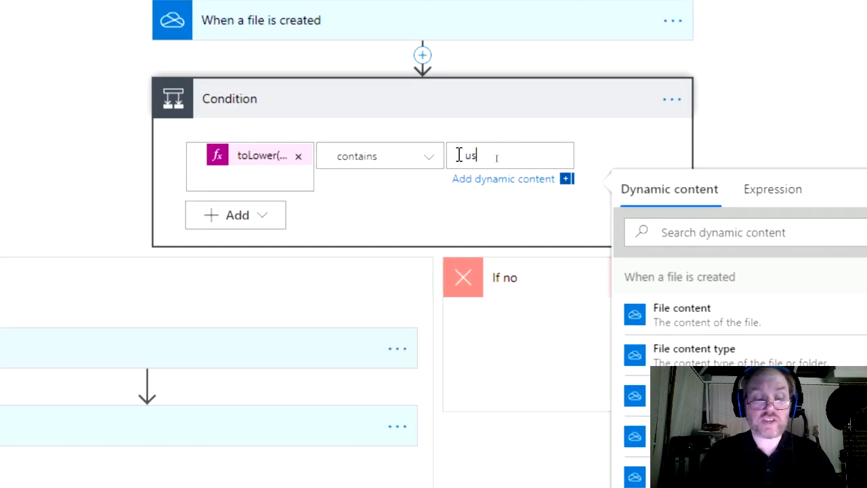
pyautogui.write('de')
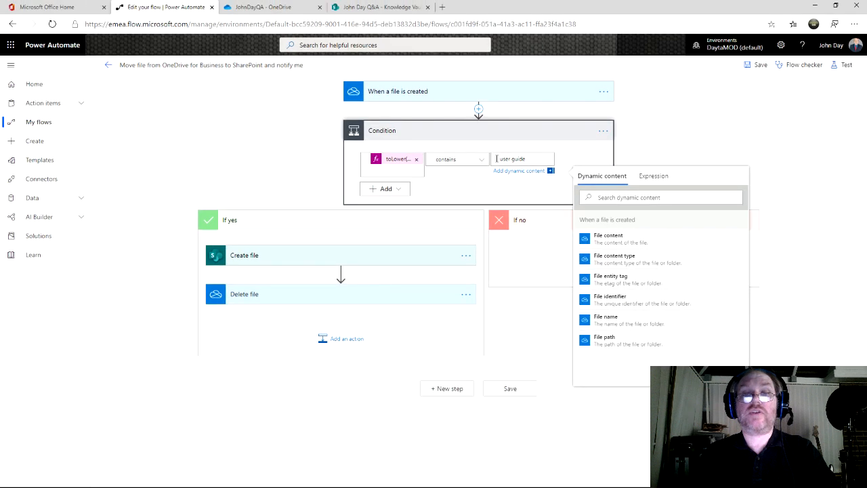
pyautogui.click(757, 65)
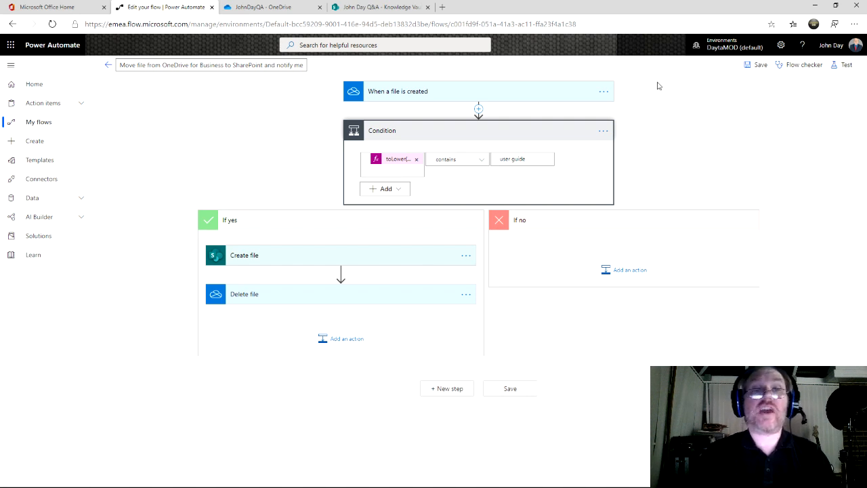
# Step: Drag the four sample files from File Explorer into OneDrive, then return to the flow's details page
pyautogui.click(275, 7)
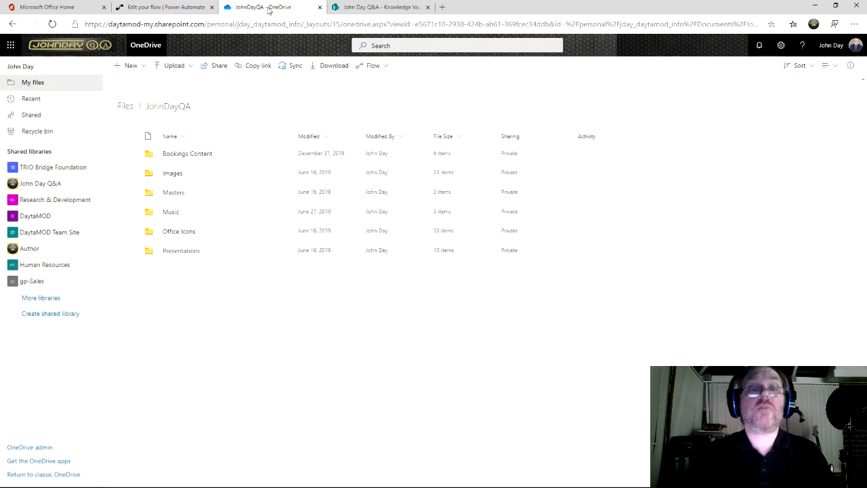
pyautogui.hotkey('alt', 'Tab')
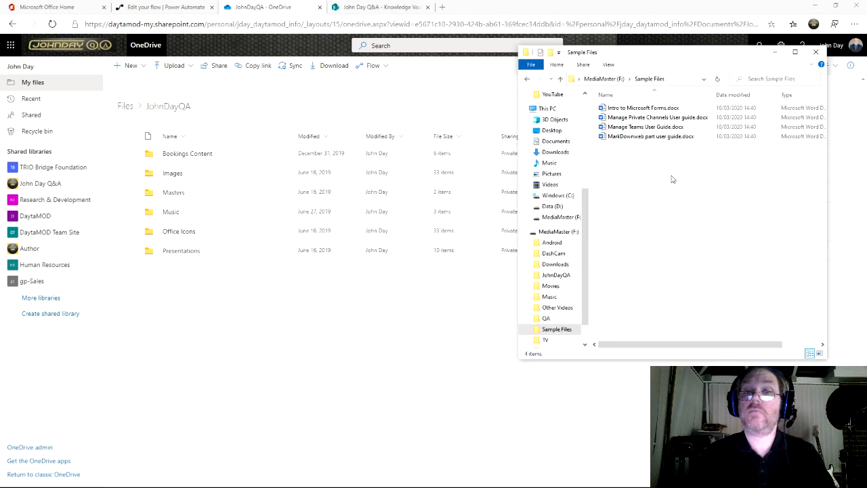
pyautogui.moveTo(672, 176); pyautogui.dragTo(193, 344)
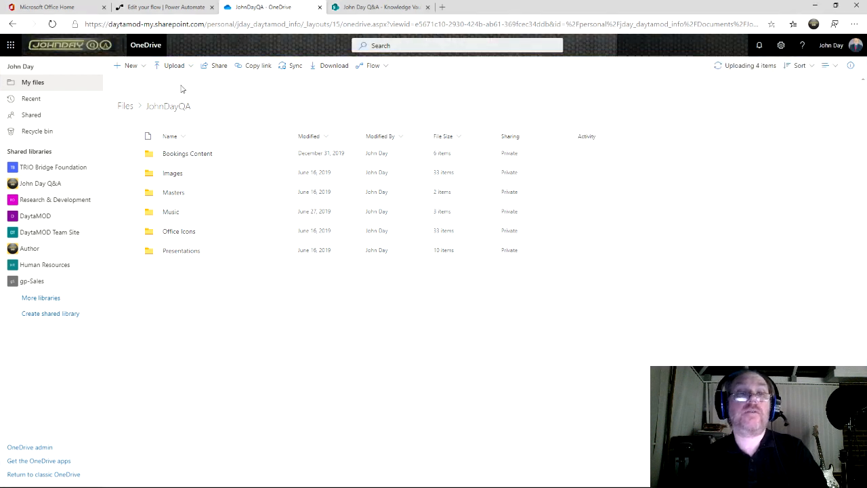
pyautogui.click(171, 8)
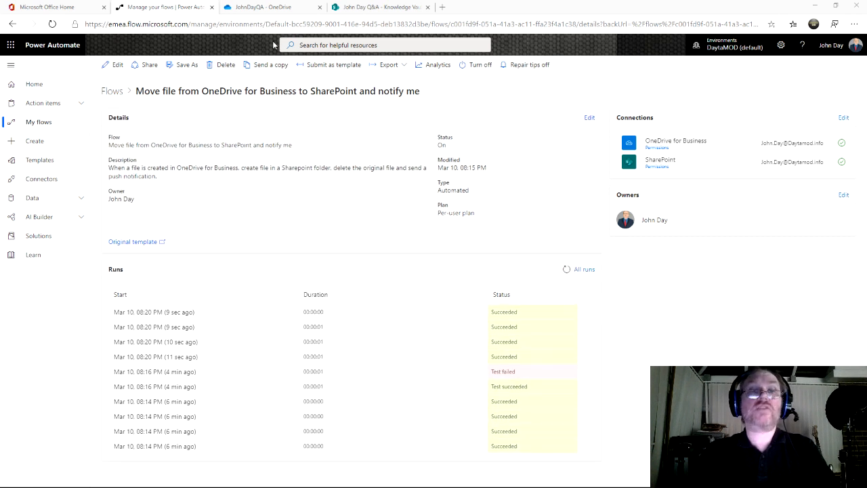
# Step: Check OneDrive and the Knowledge Vault for the three moved user guides, then view All runs
pyautogui.click(265, 8)
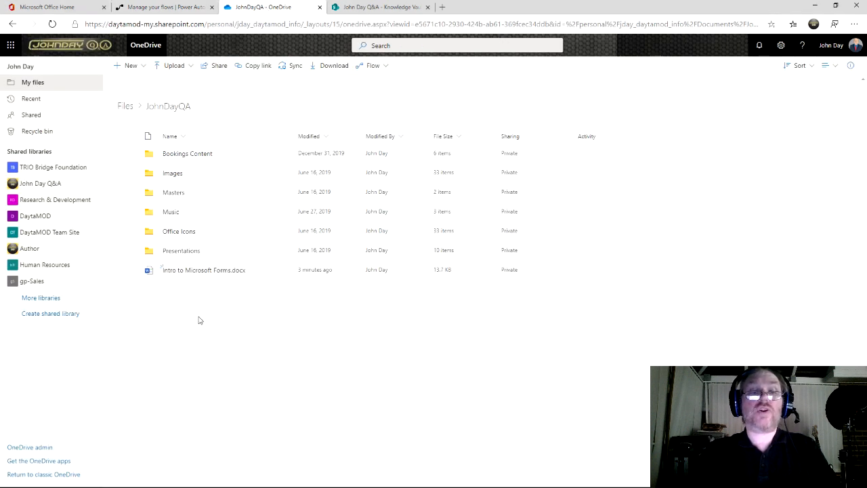
pyautogui.click(378, 8)
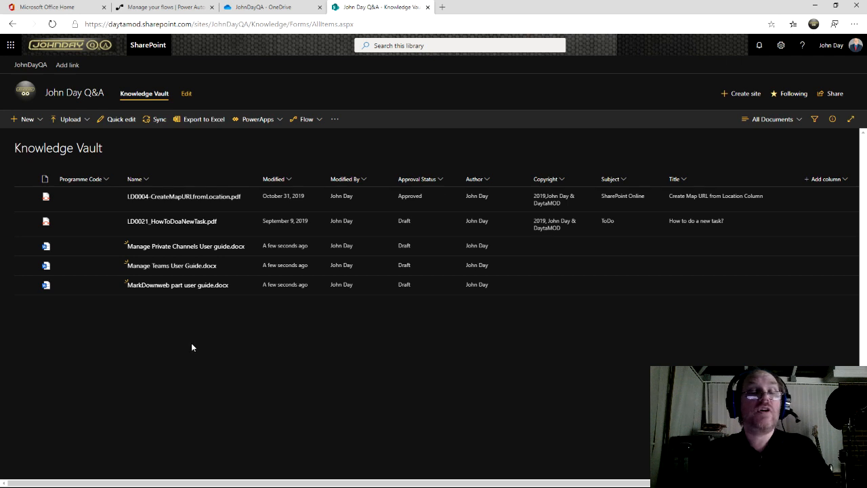
pyautogui.click(169, 8)
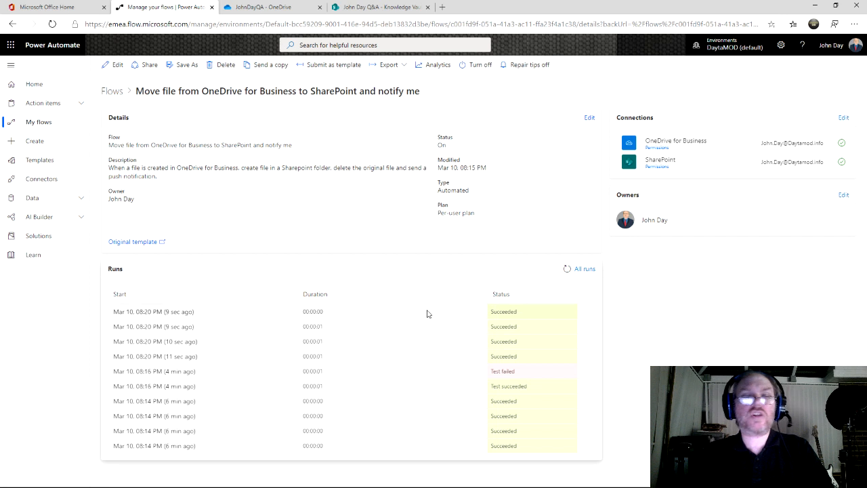
pyautogui.click(584, 270)
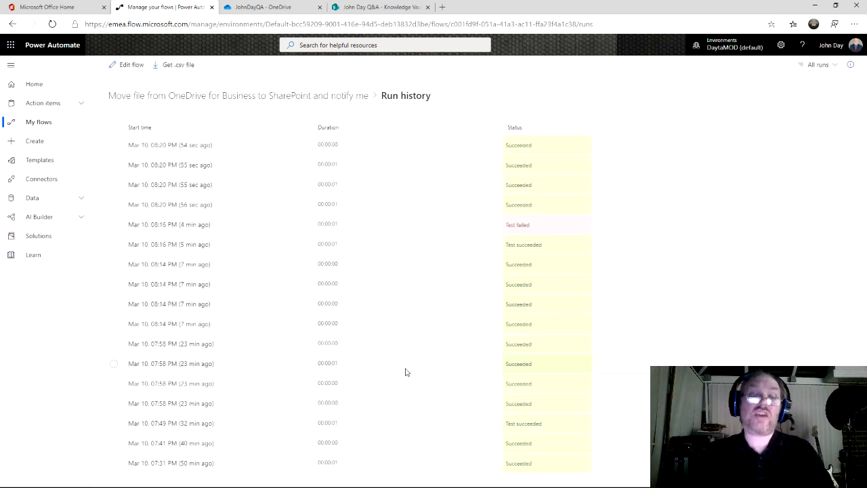